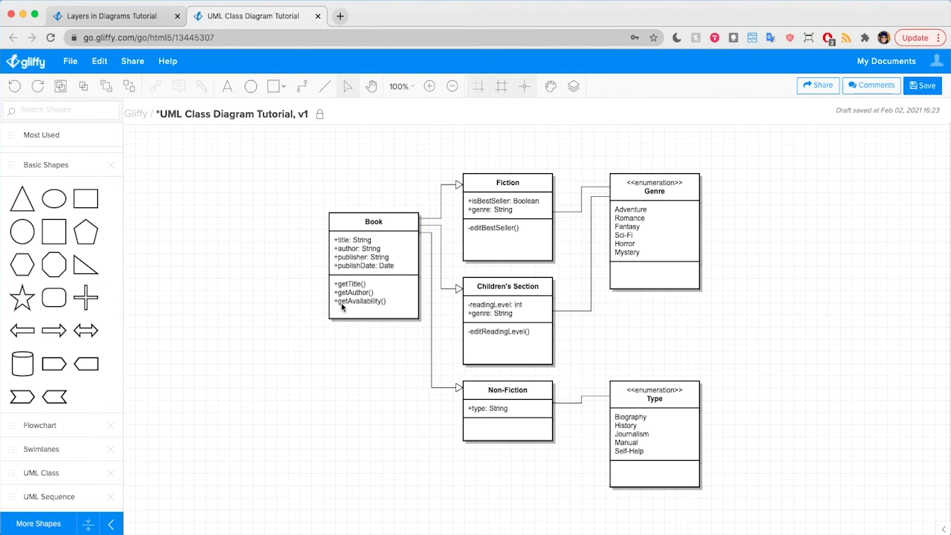
- Create a new blank UML / ERD diagram and expand the UML Class shapes library
click(70, 61)
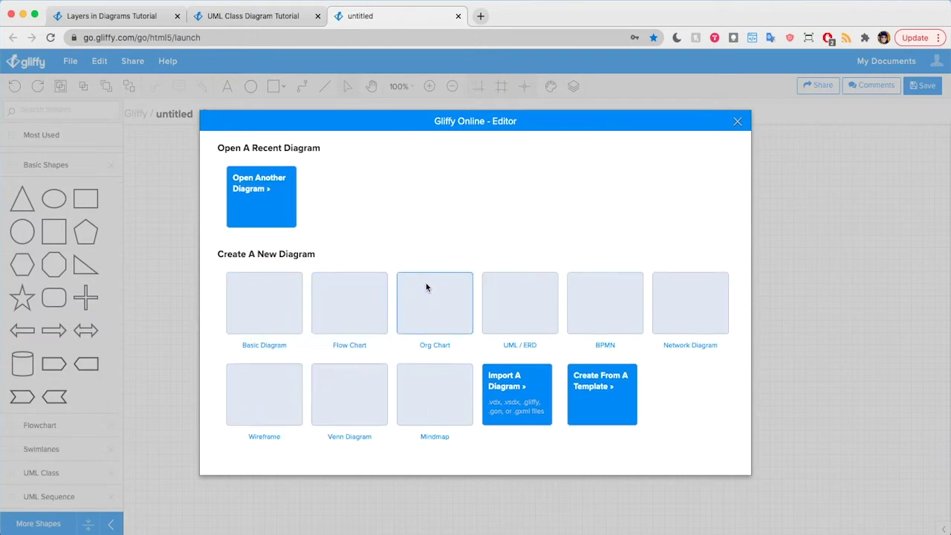
click(520, 320)
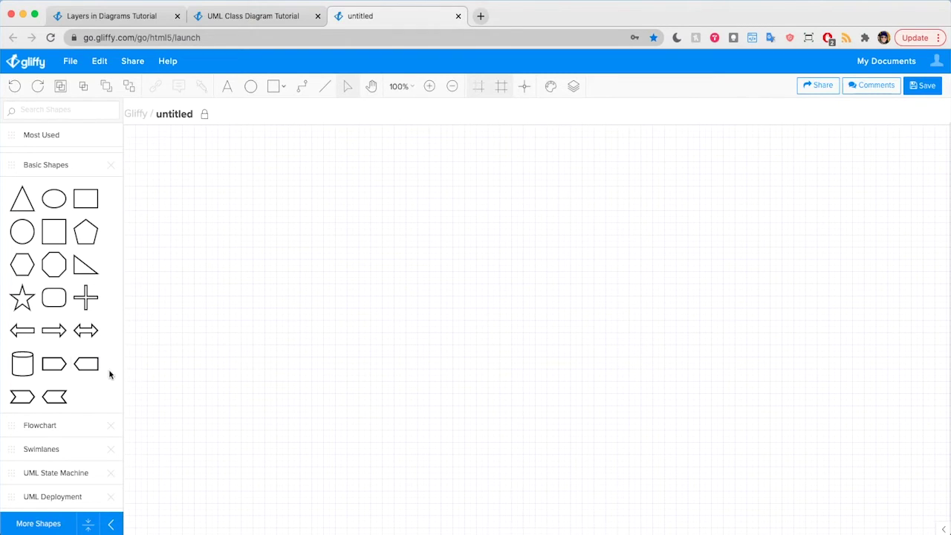
scroll(67, 381, down, 3)
scroll(68, 385, down, 4)
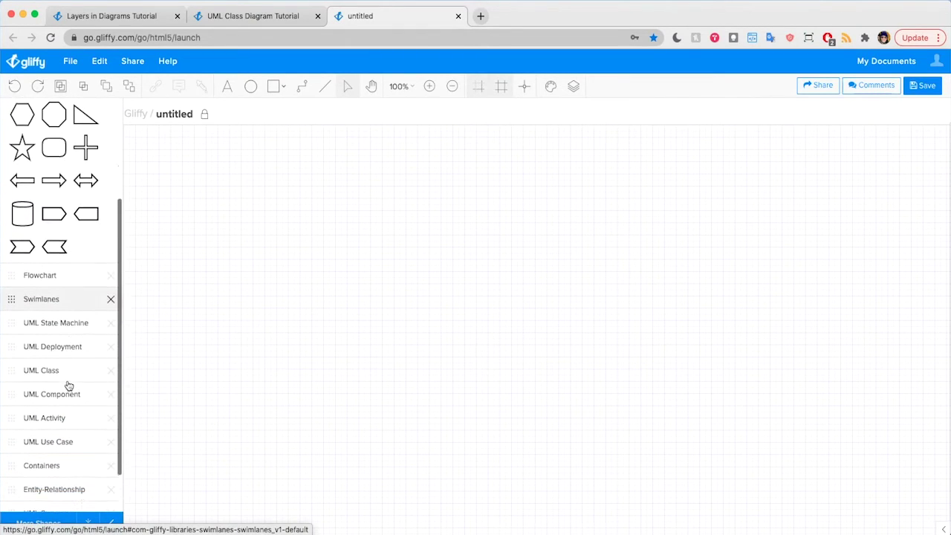
click(65, 368)
scroll(65, 366, down, 5)
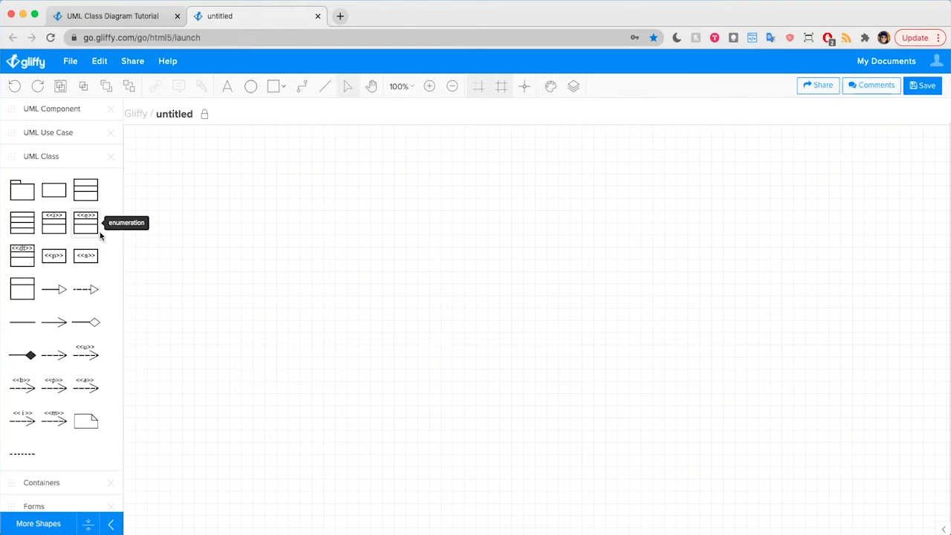
- Place a Class shape on the empty canvas and title it 'Books'
drag(88, 191, 349, 221)
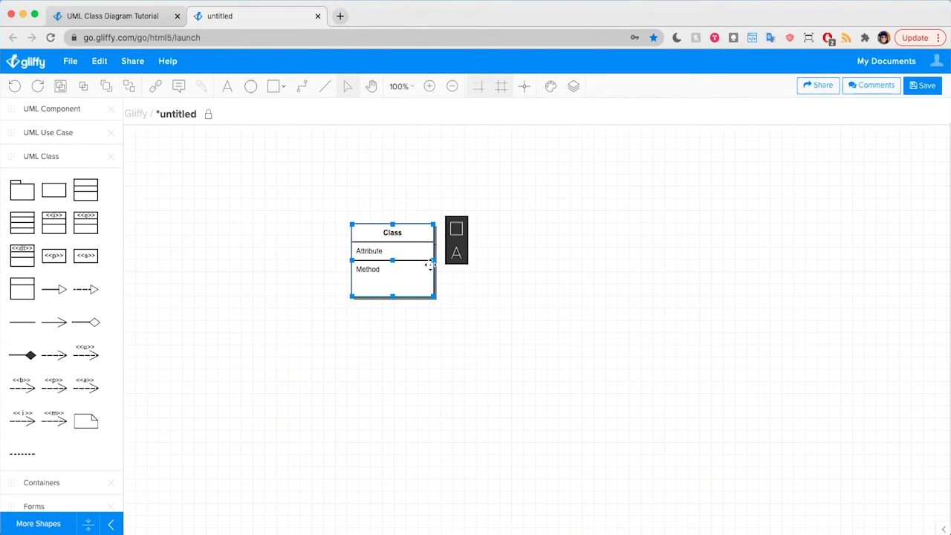
double_click(394, 231)
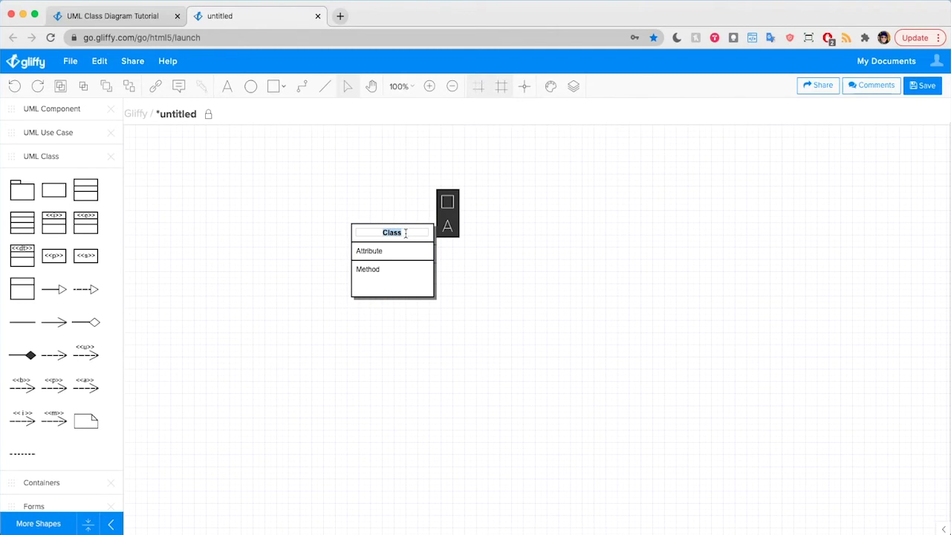
text(Books)
click(524, 272)
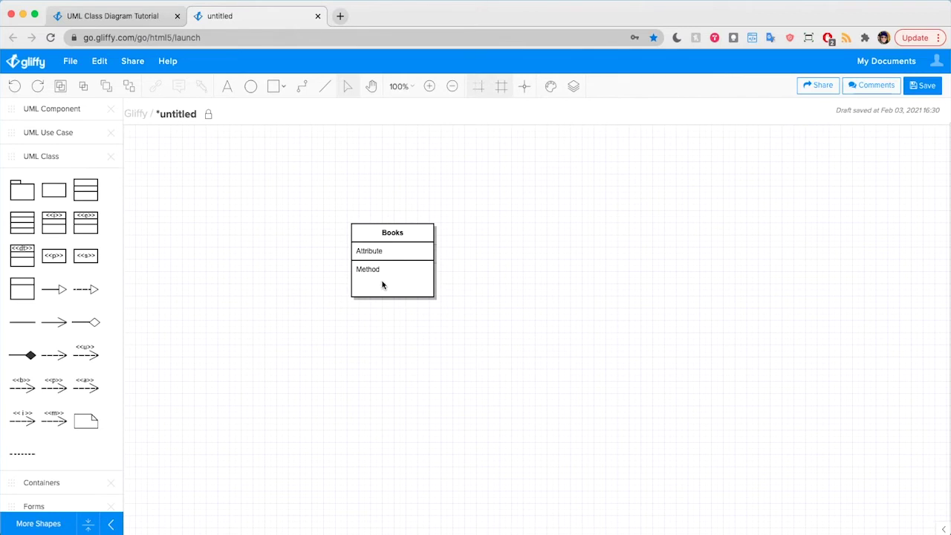
- Replace the Books attribute placeholder with four lines: Titles, Authors, Publishers, PublishDates
double_click(395, 252)
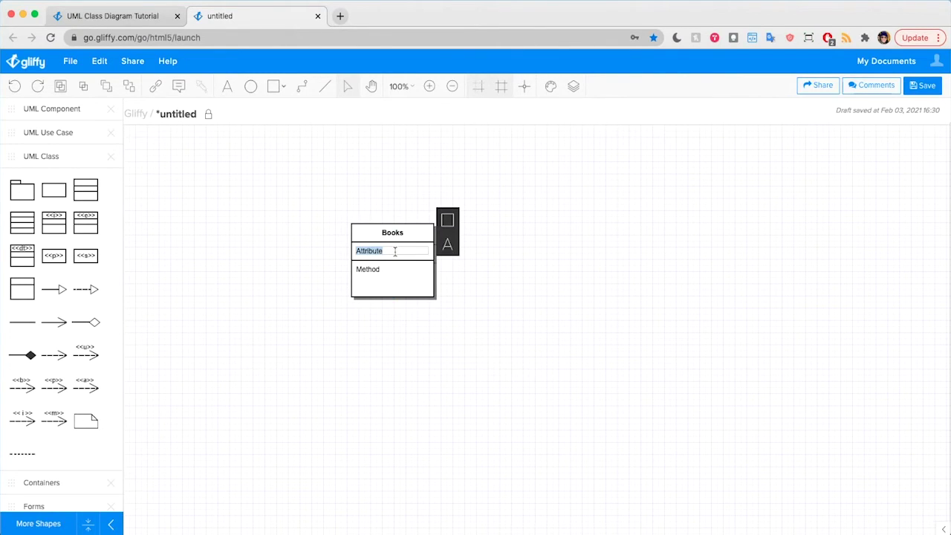
text(Titles)
key(Return)
text(A)
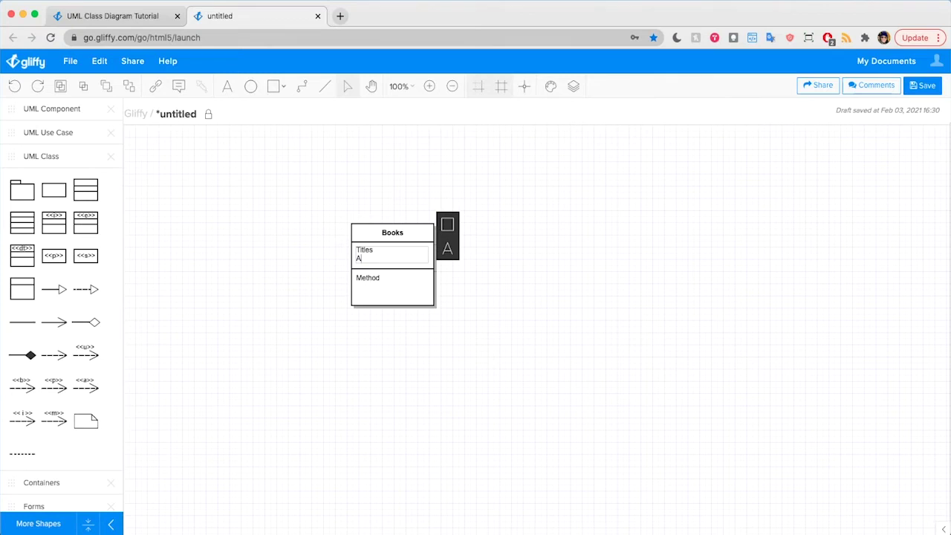
text(uthors)
key(Return)
text(Publishers)
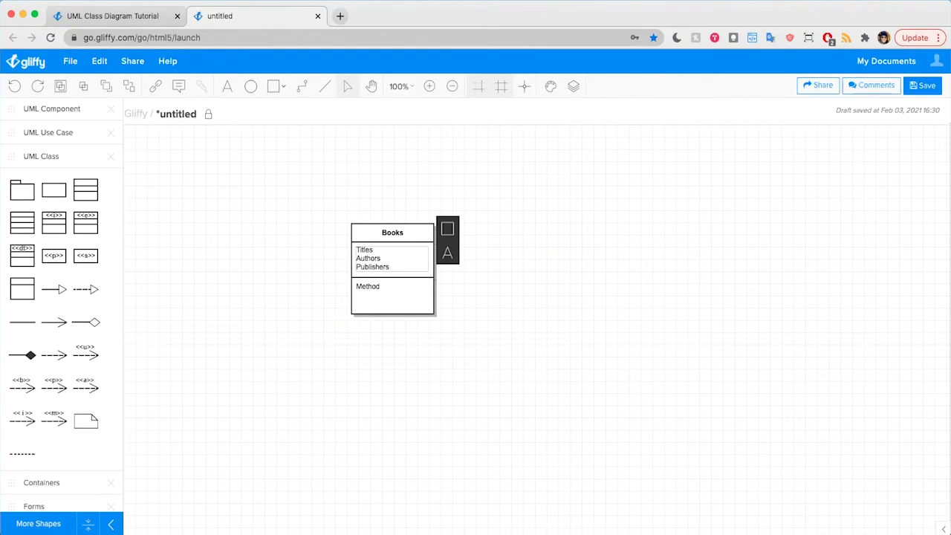
key(Return)
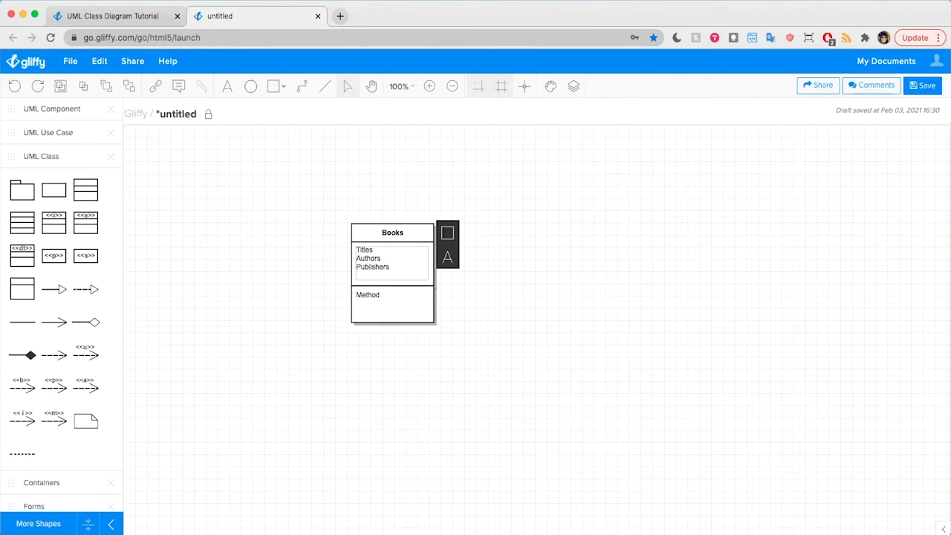
text(Publishes)
key(BackSpace)
key(BackSpace)
text(Dates)
click(255, 290)
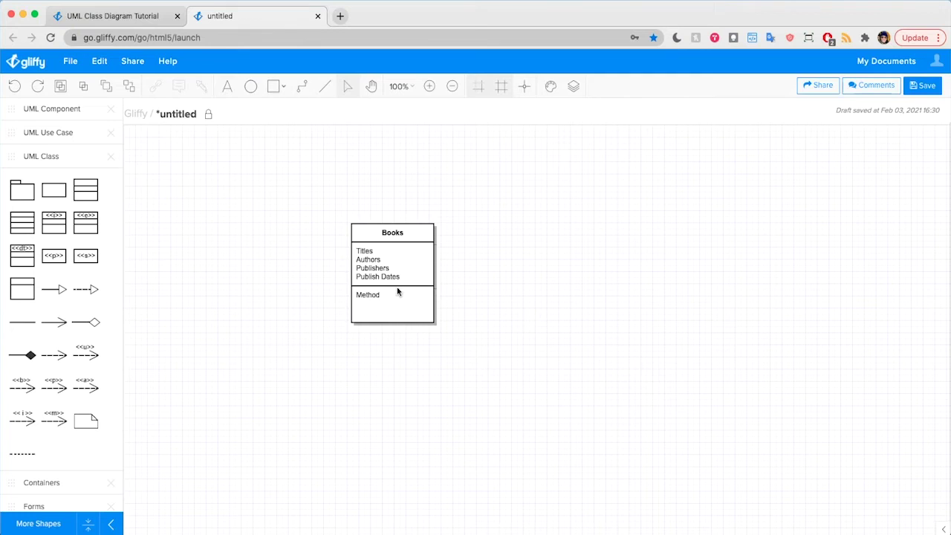
- Correct the attributes to Title: String, Author: String and PublishDate: Date
click(397, 264)
double_click(390, 248)
click(389, 249)
double_click(387, 250)
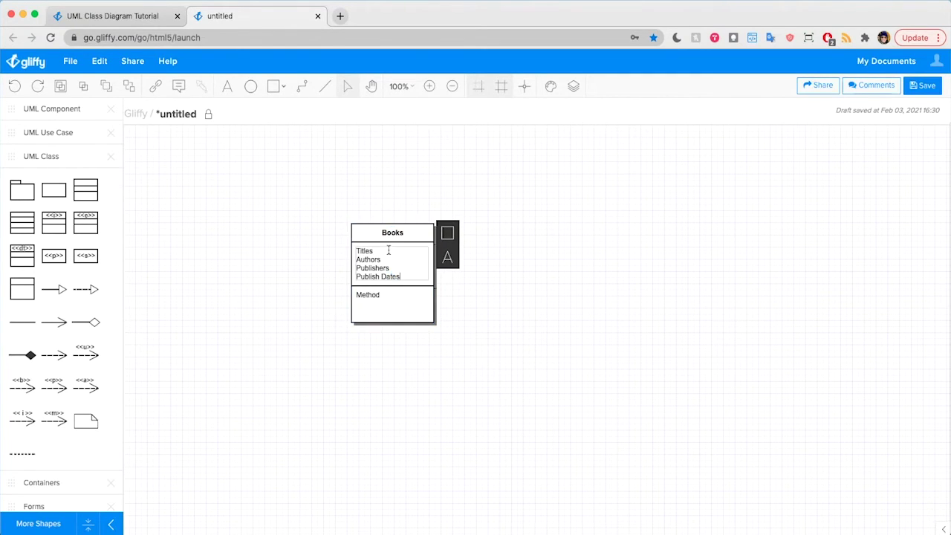
key(BackSpace)
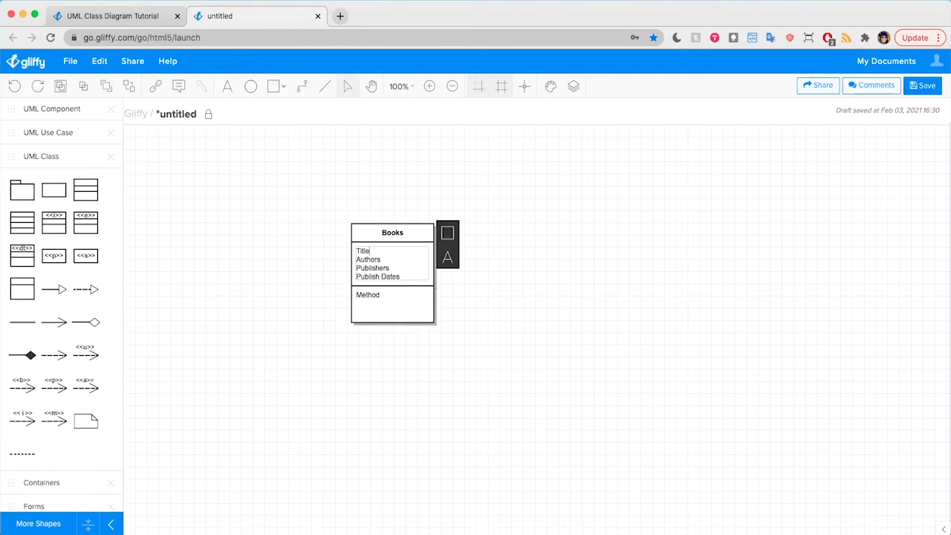
text(: String)
key(BackSpace)
text(: String)
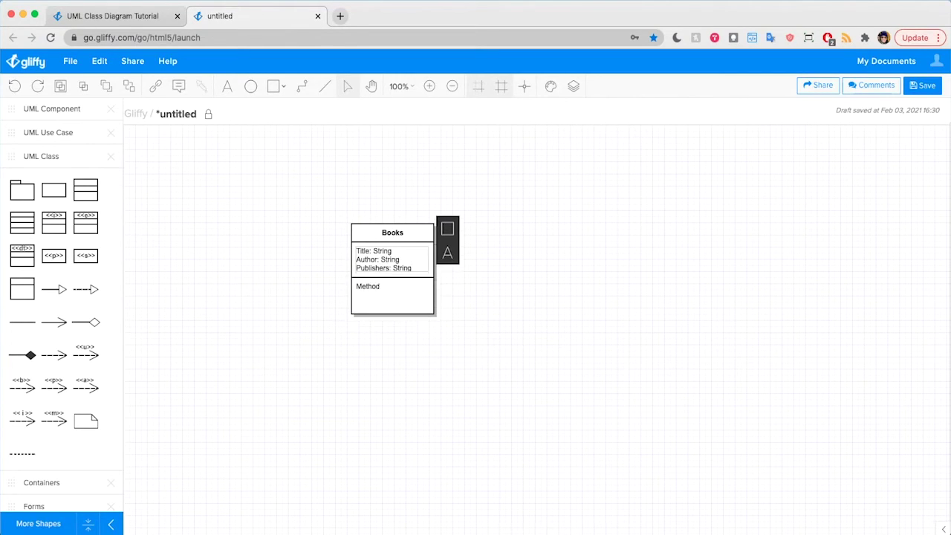
key(Return)
text(Publish)
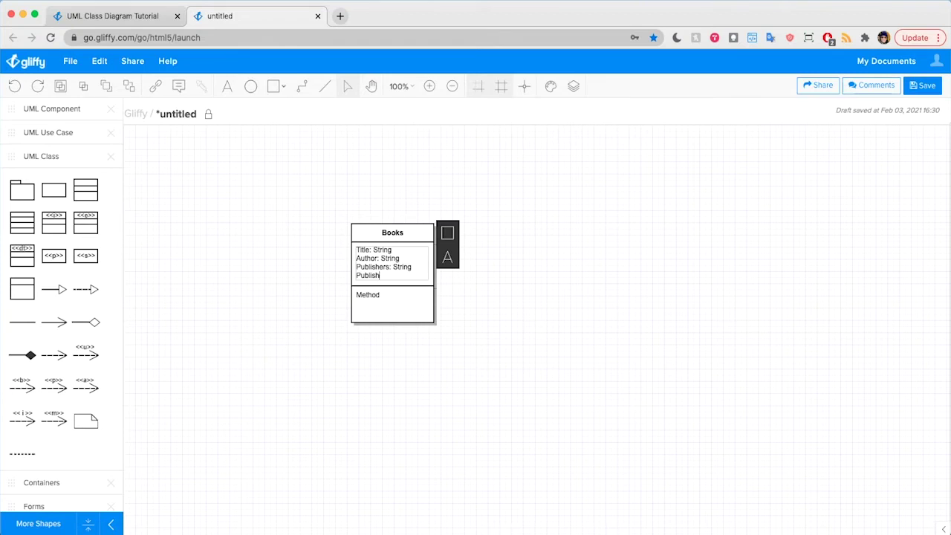
text(Date: Date)
click(488, 304)
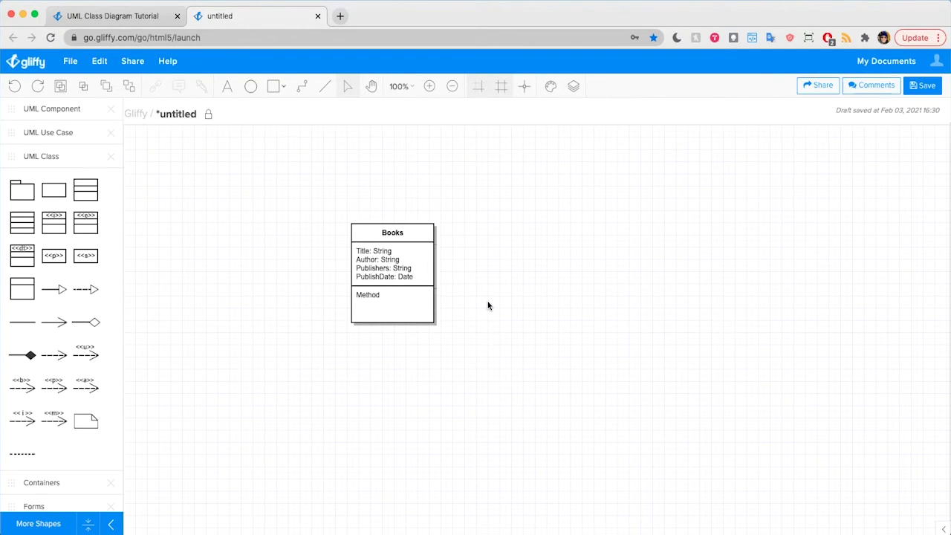
- Replace the Books Method placeholder with getTitle(), getAuthor() and getAvailability() on separate lines
click(384, 306)
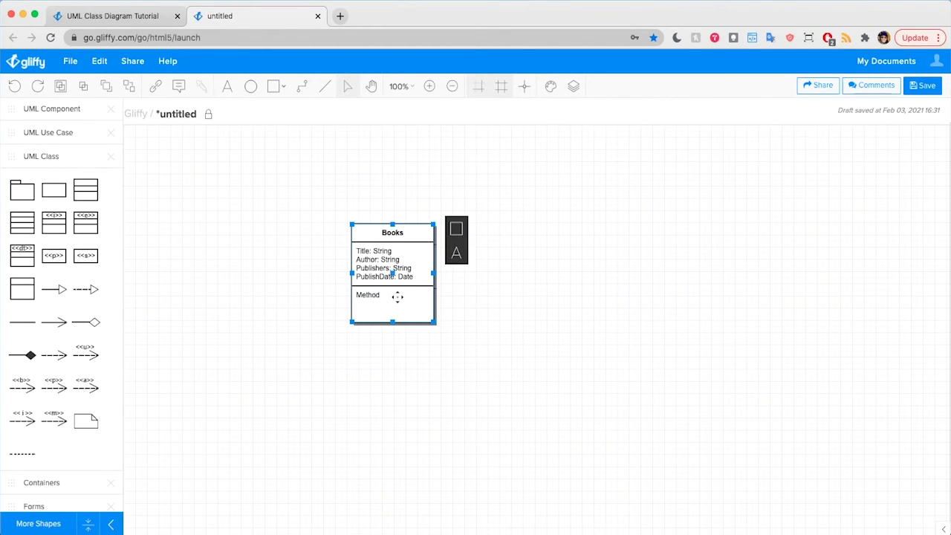
double_click(396, 296)
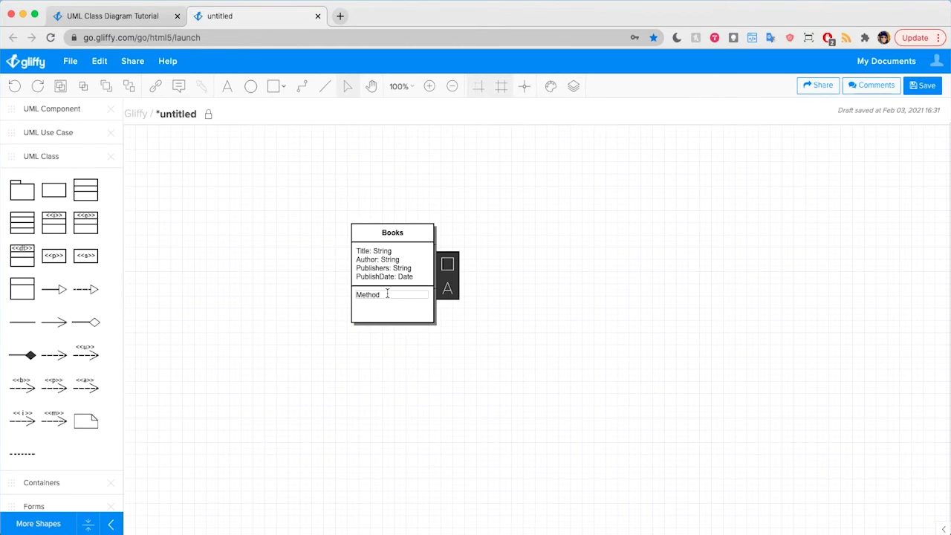
key(BackSpace)
key(BackSpace)
key(BackSpace)
key(BackSpace)
key(BackSpace)
key(BackSpace)
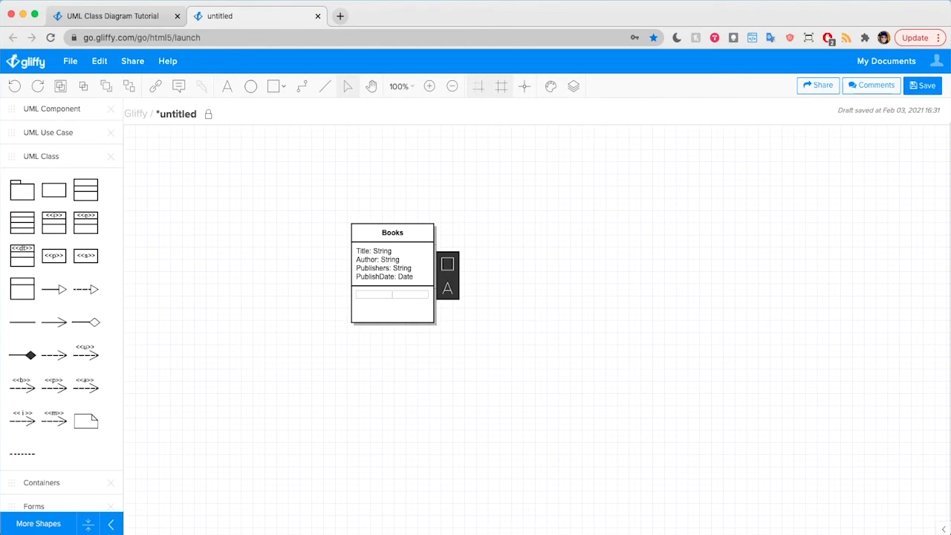
text(getTitle())
key(Return)
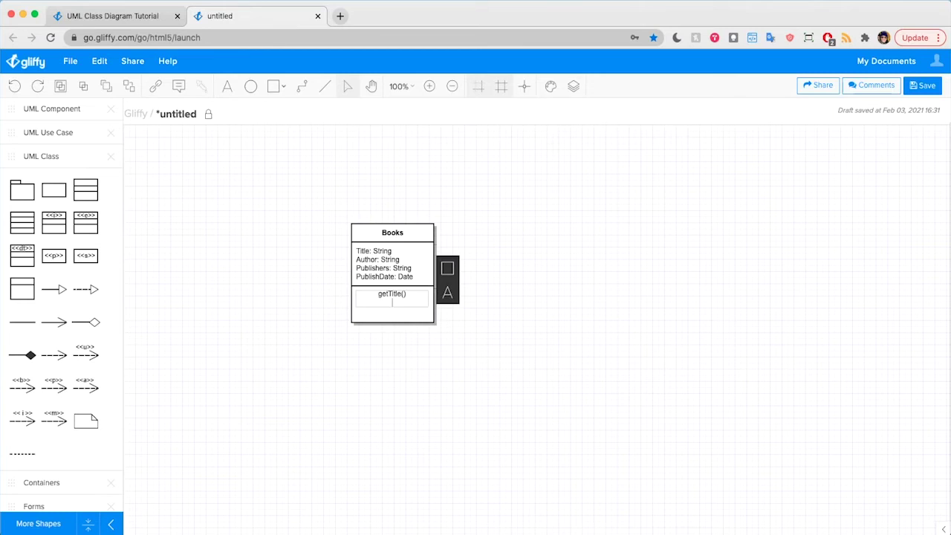
text(getAuthor())
key(Return)
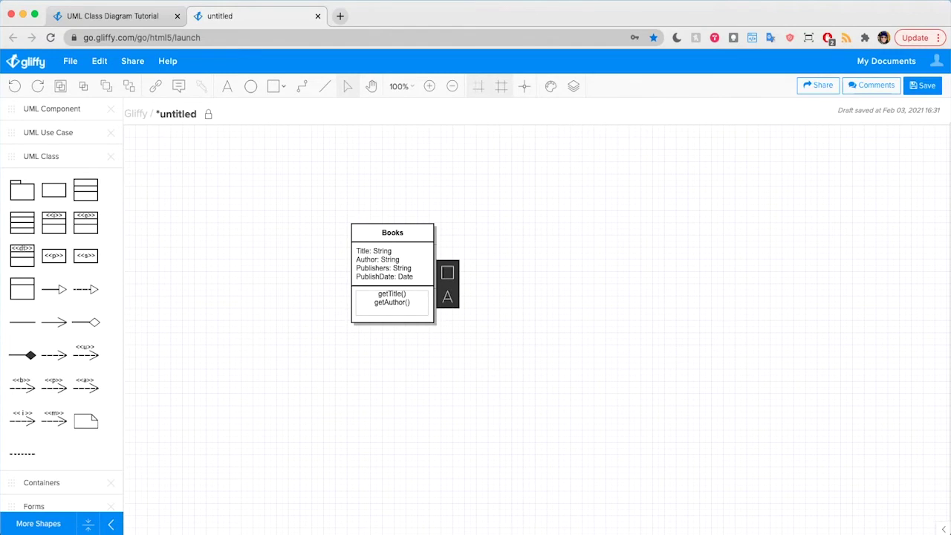
text(getAvailability())
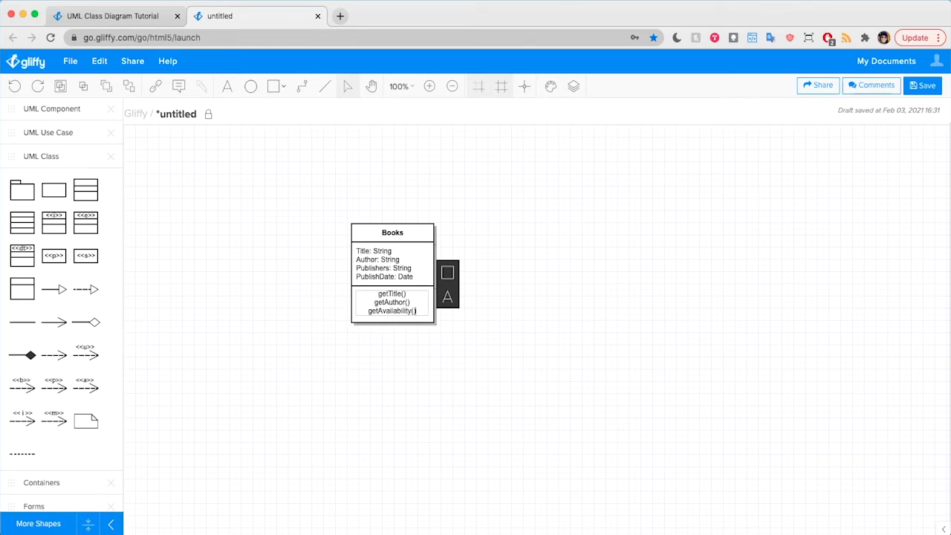
- Left-align the three method lines in the Books class
click(449, 297)
click(526, 276)
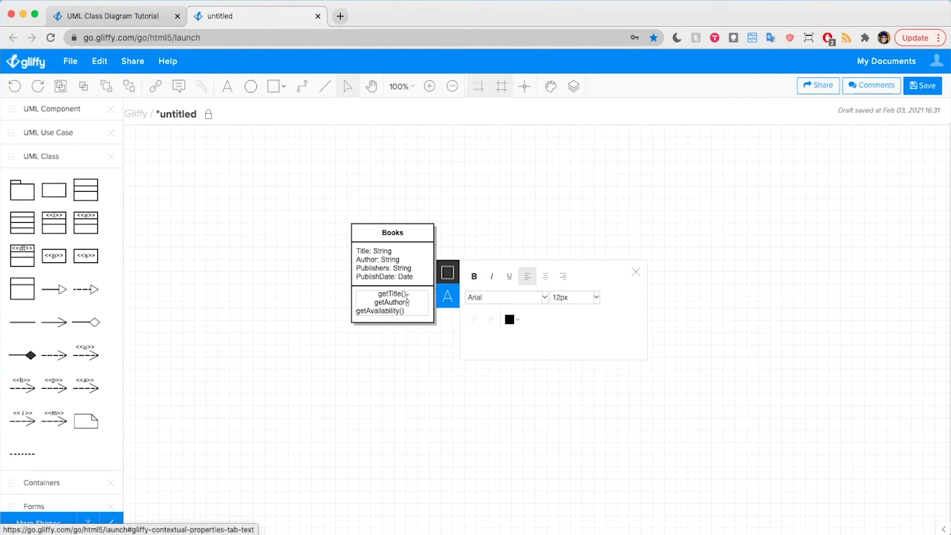
drag(407, 310, 356, 288)
click(528, 277)
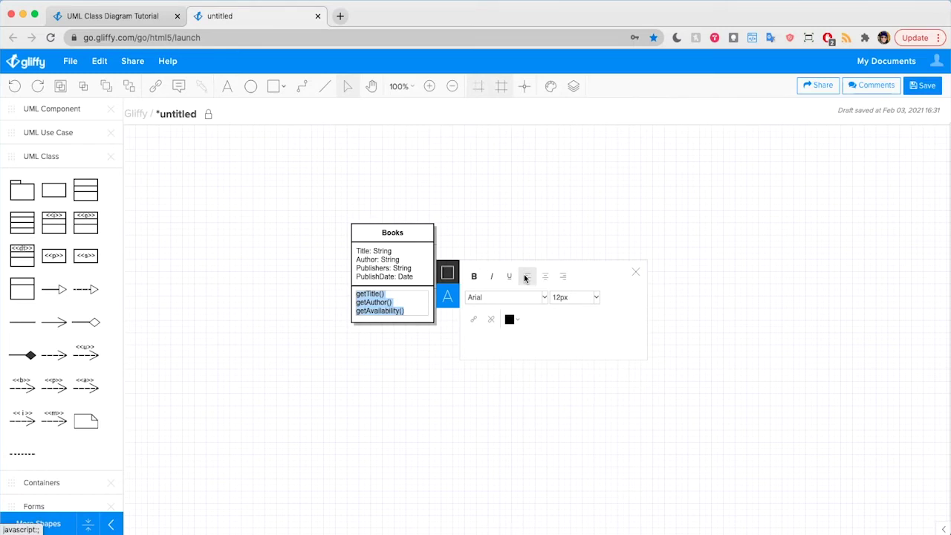
click(554, 191)
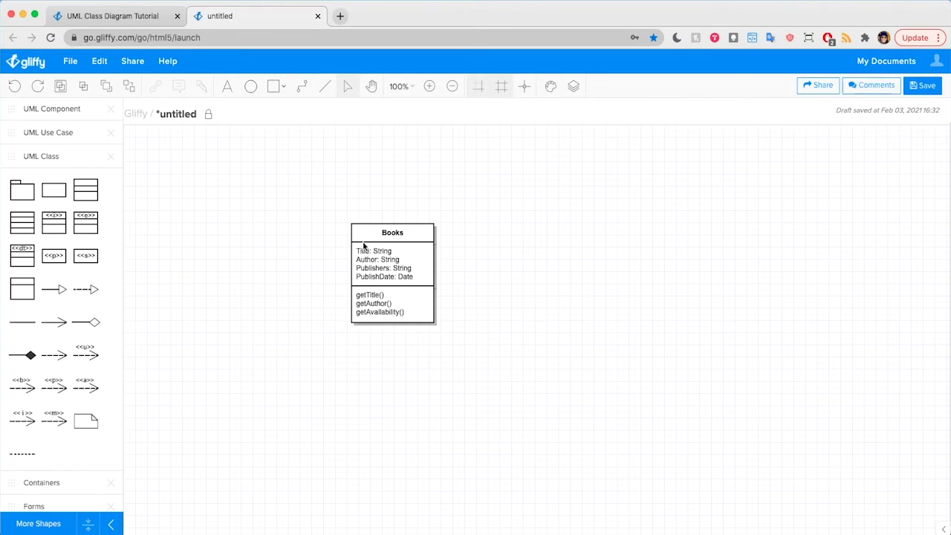
- Prefix all four Books attributes with + to mark them public
click(357, 253)
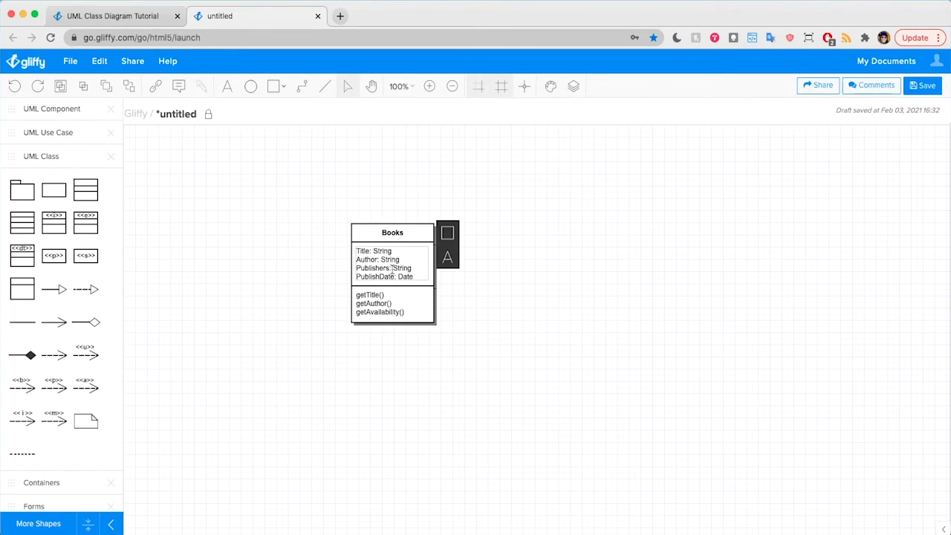
text(+)
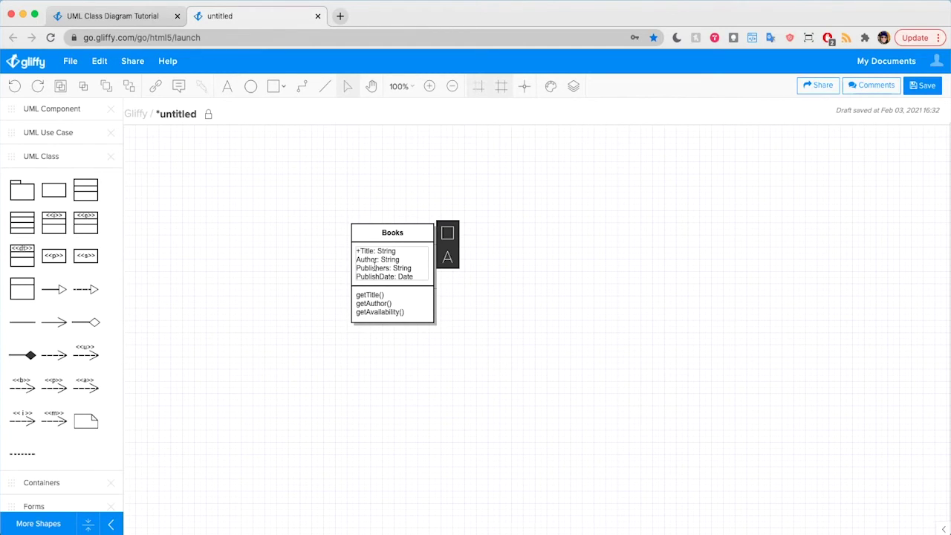
key(Down)
text(+)
key(Down)
text(+)
key(Down)
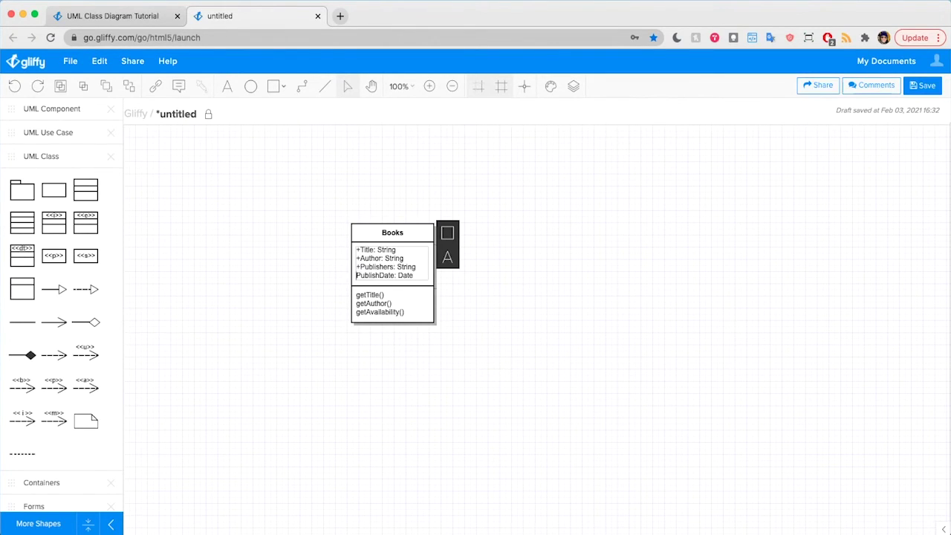
text(+)
- Prefix the three Books methods with +, then add a new Class shape right of Books
double_click(362, 297)
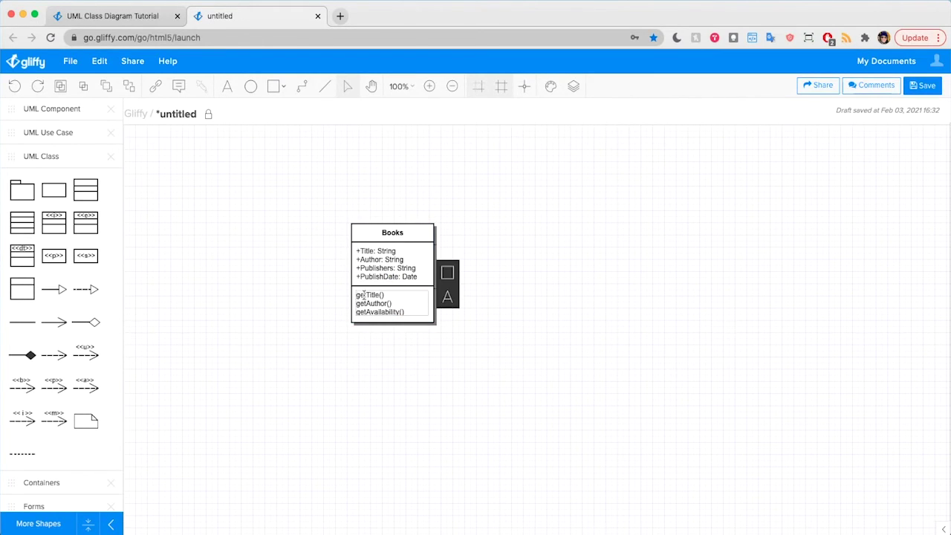
click(357, 295)
text(+)
key(Down)
text(+)
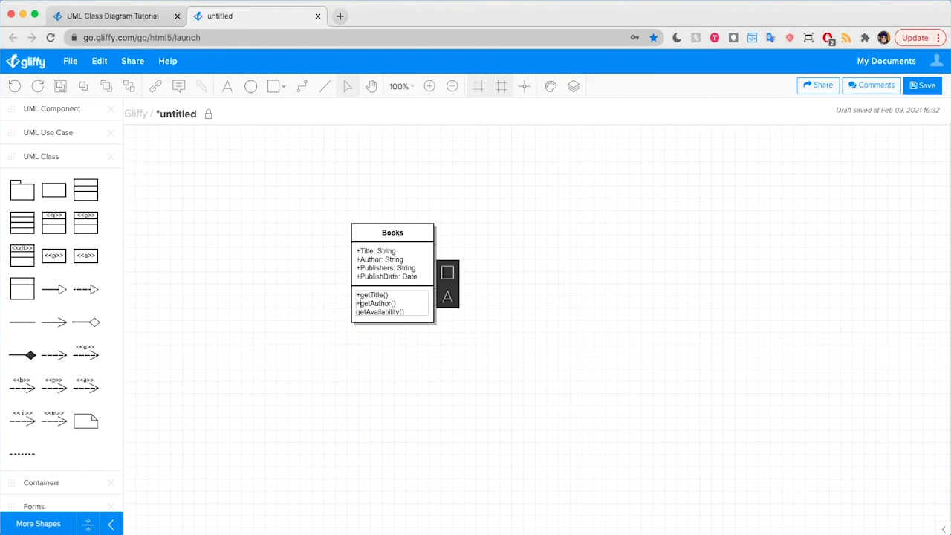
key(Down)
text(+)
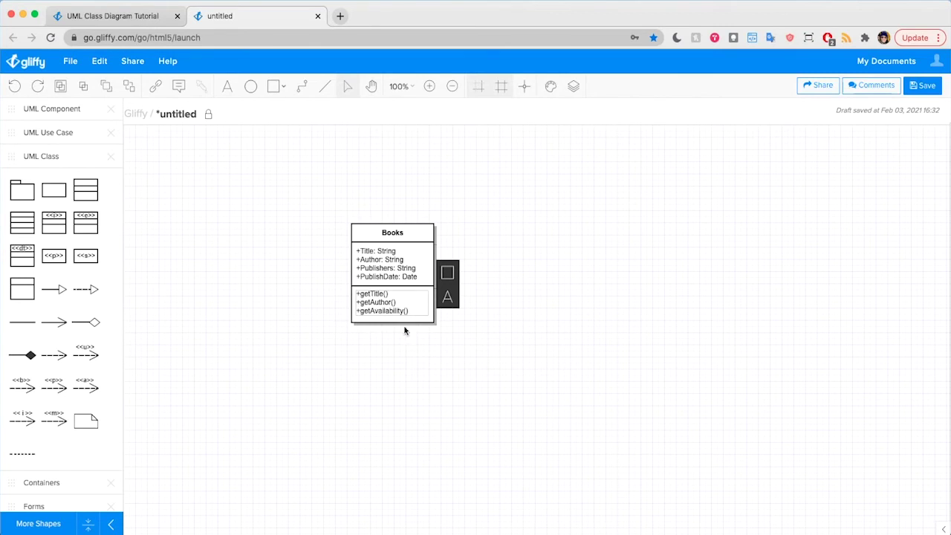
click(463, 349)
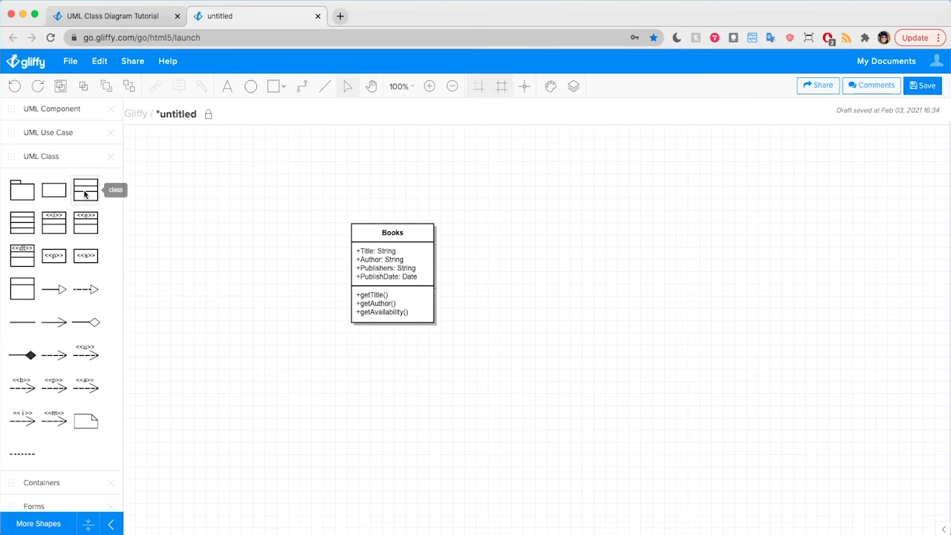
drag(95, 194, 501, 222)
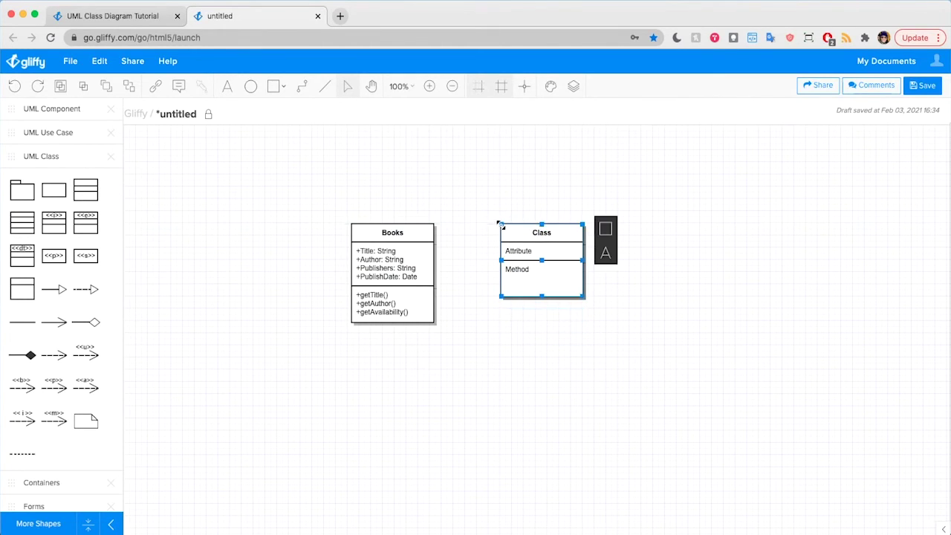
- Title the new class 'Children's Section'
double_click(538, 236)
text(C)
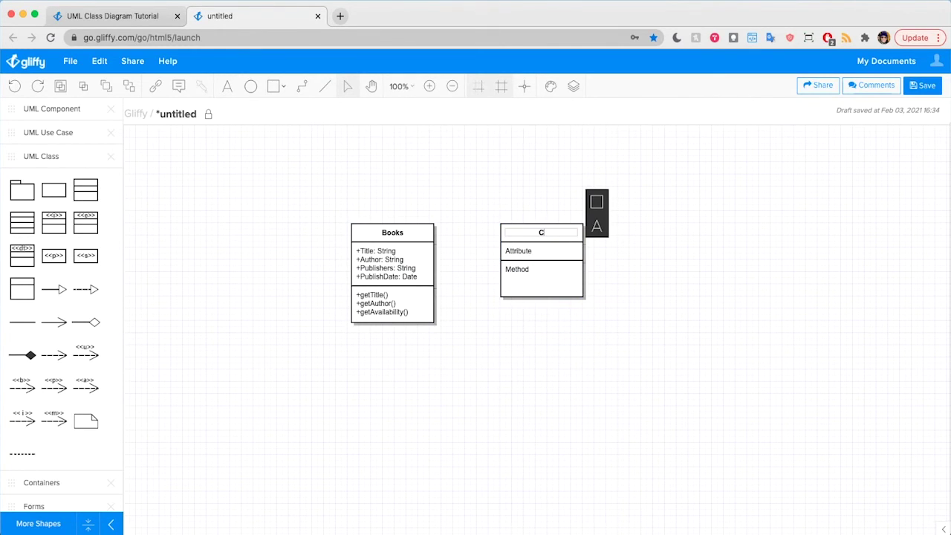
text(hildren's Section)
click(535, 191)
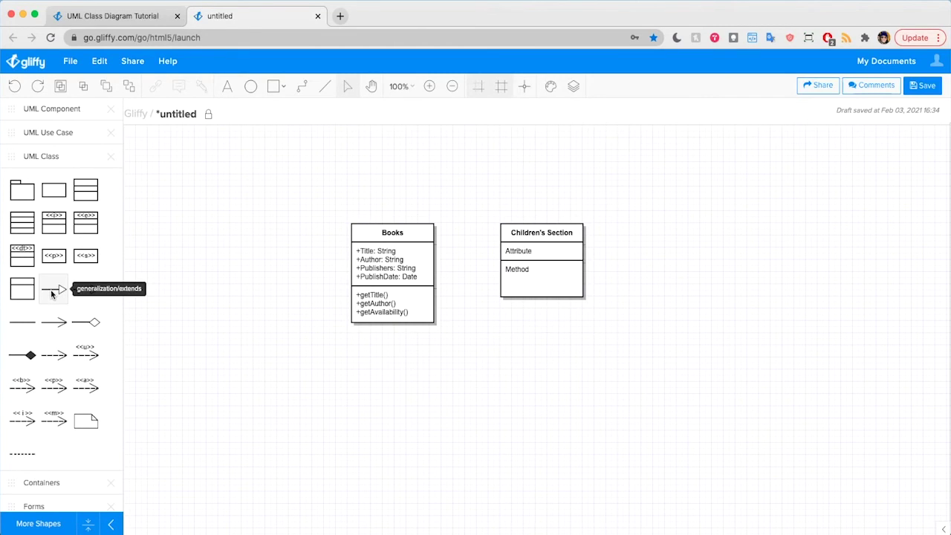
- Draw a generalization arrow from Books with its hollow head on Children's Section
drag(52, 295, 433, 233)
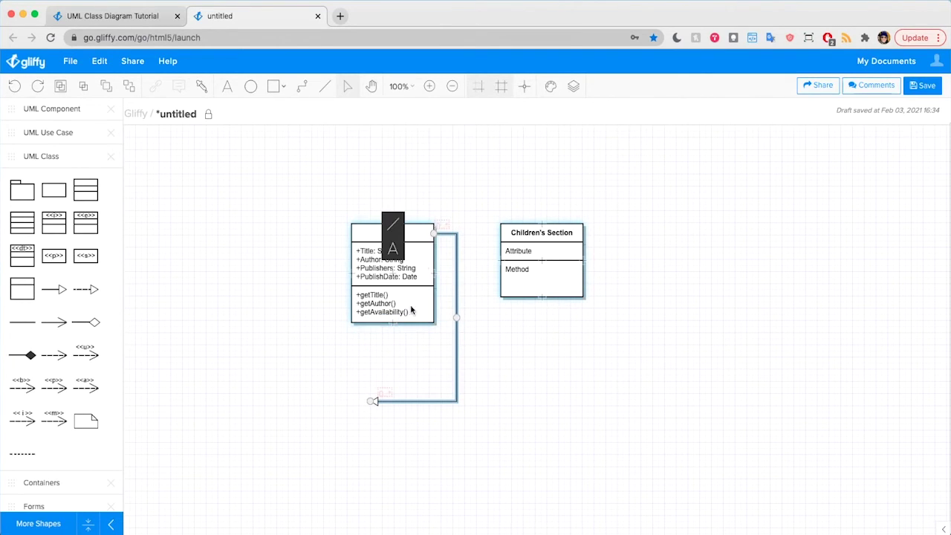
drag(371, 400, 500, 233)
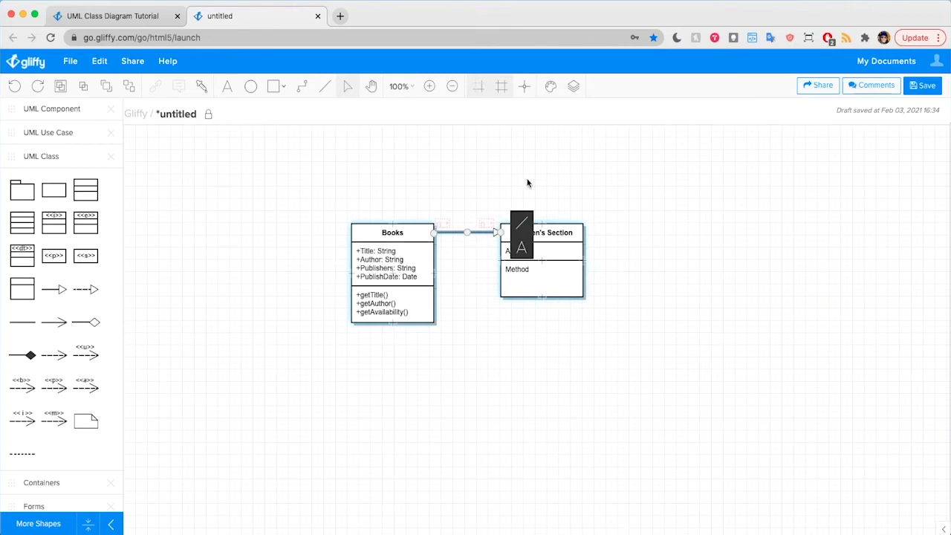
click(526, 183)
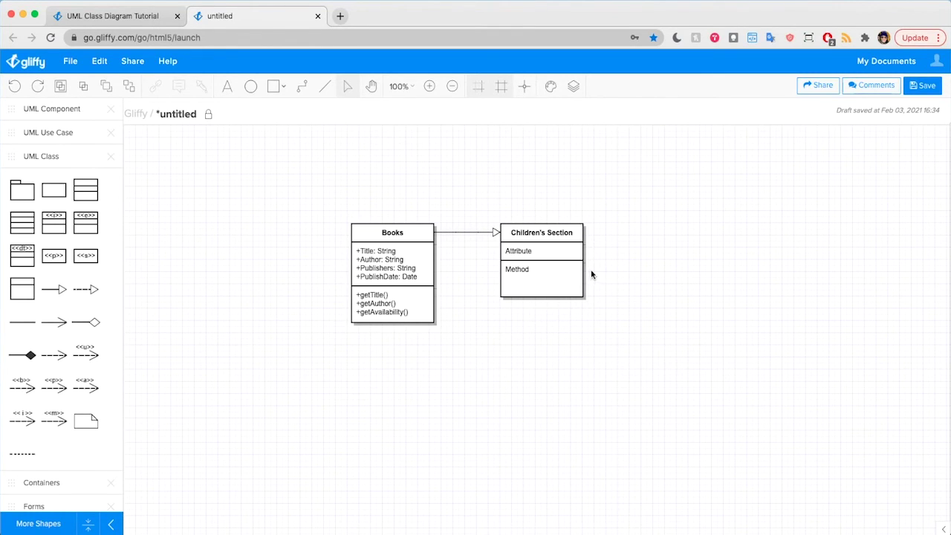
- Replace the Children's Section attribute placeholder with the private attribute -readingLevel: Int
double_click(540, 251)
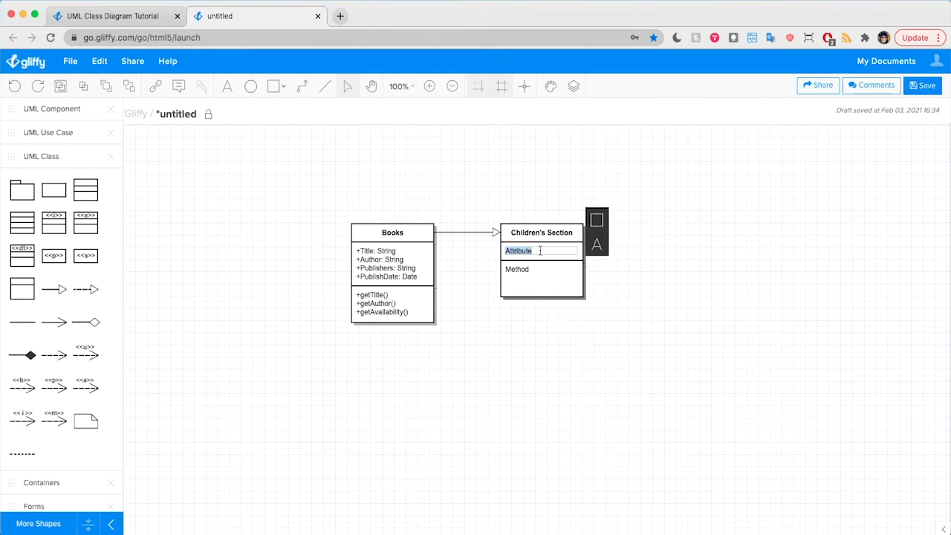
text(re)
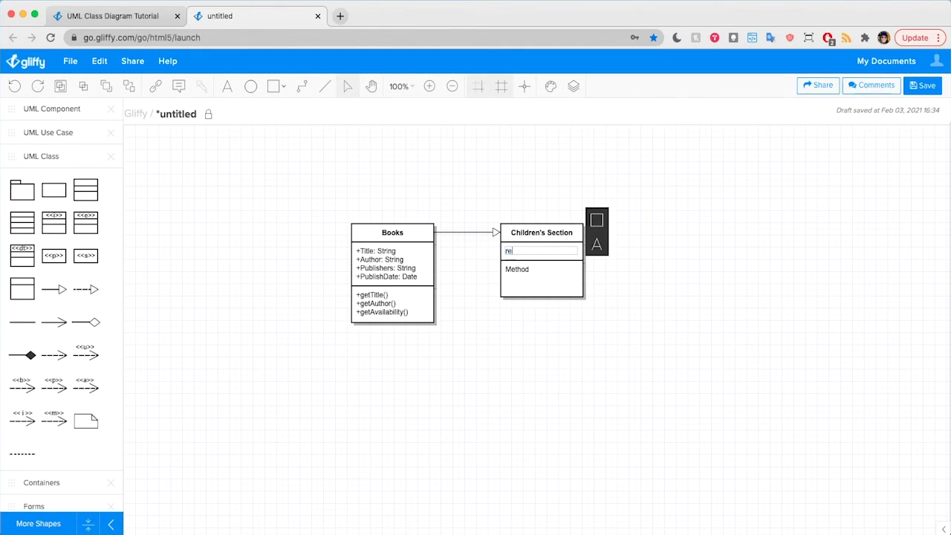
text(adingLevel: Int)
double_click(512, 251)
key(Left)
text(-)
click(538, 419)
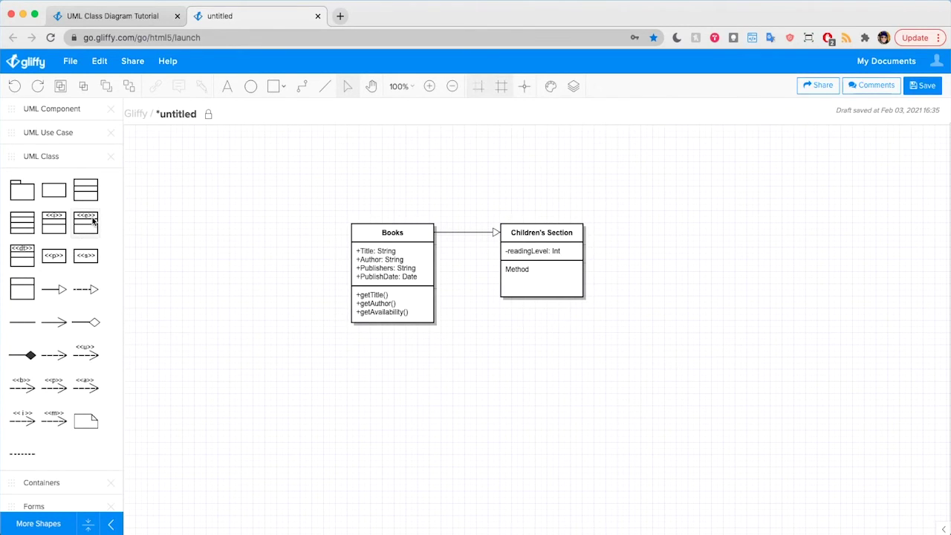
- Add a class titled 'Fiction' below Children's Section
drag(93, 196, 508, 335)
double_click(509, 334)
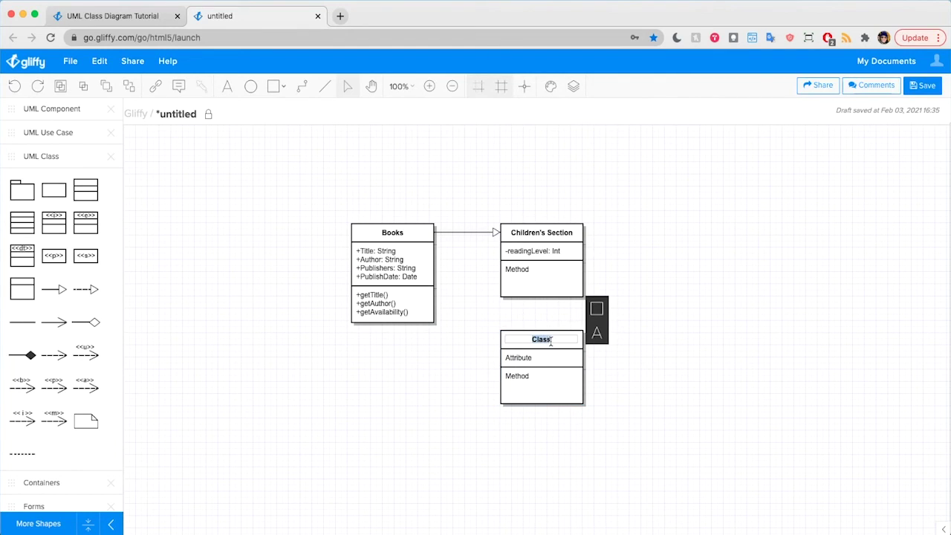
text(Fiction)
click(541, 355)
- Duplicate the Fiction class below itself and rename the copy 'NonFiction'
drag(543, 363, 519, 430)
double_click(554, 432)
text(NonF)
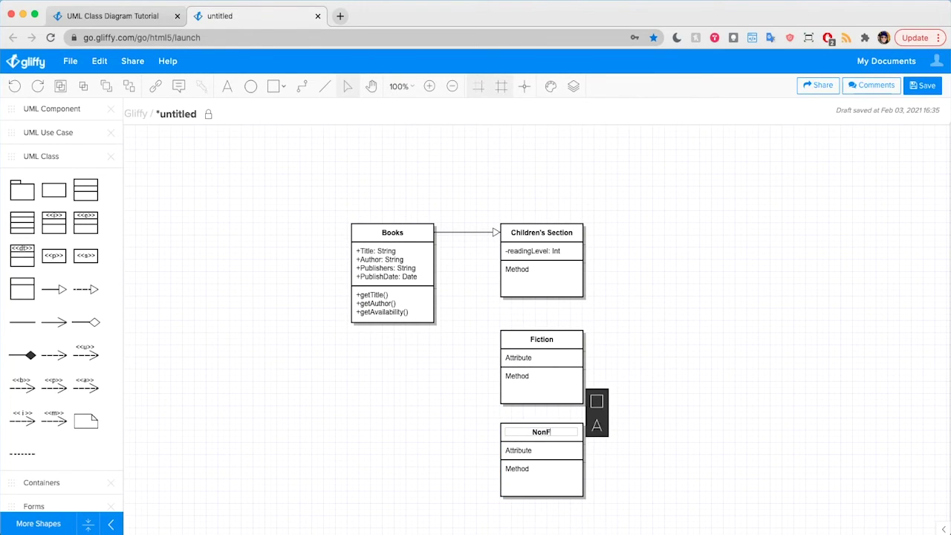
text(iction)
click(649, 321)
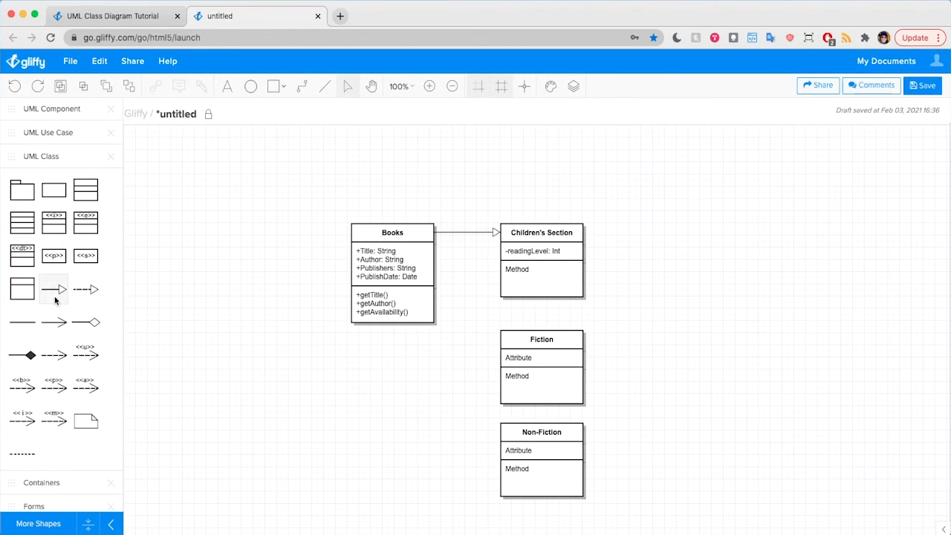
- Draw two generalization arrows from Books, with heads on Fiction and Non-Fiction
drag(55, 289, 434, 233)
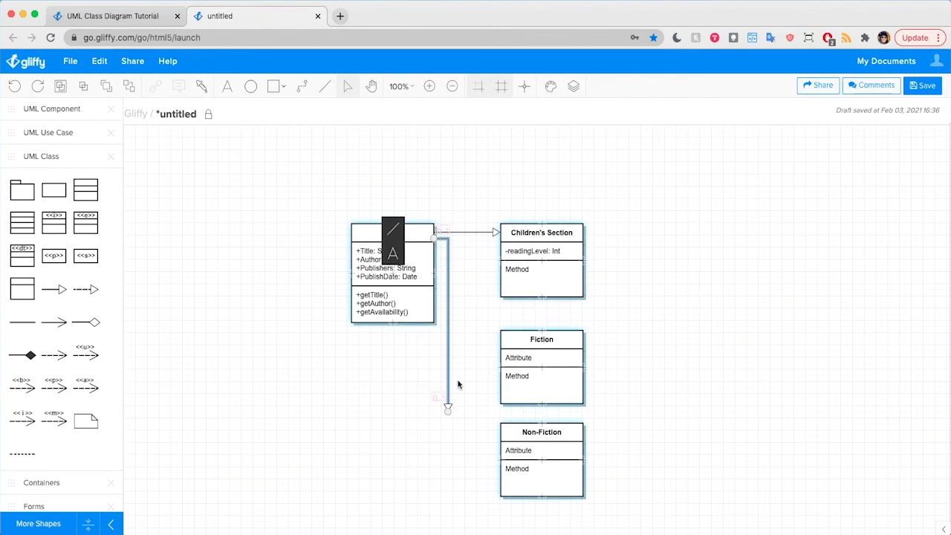
drag(449, 408, 495, 338)
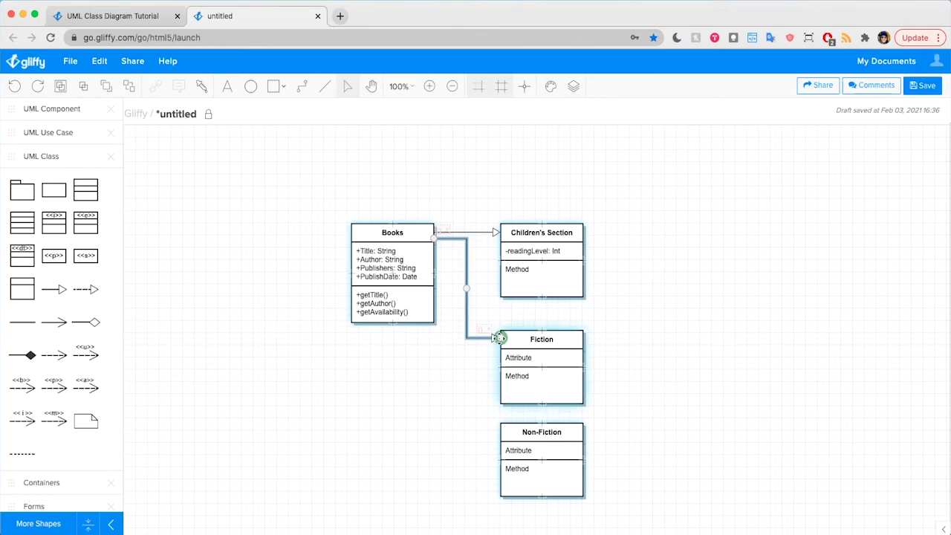
drag(453, 280, 471, 280)
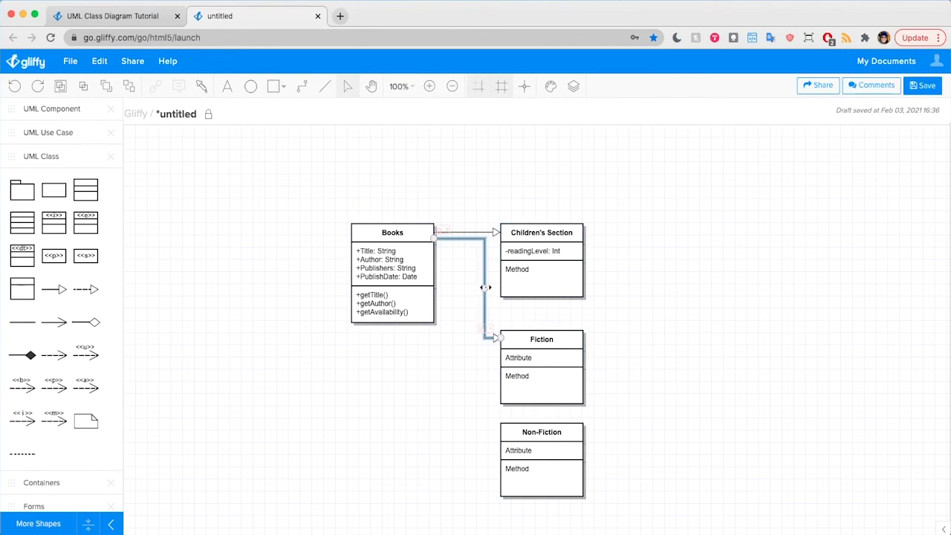
click(431, 363)
drag(53, 288, 433, 242)
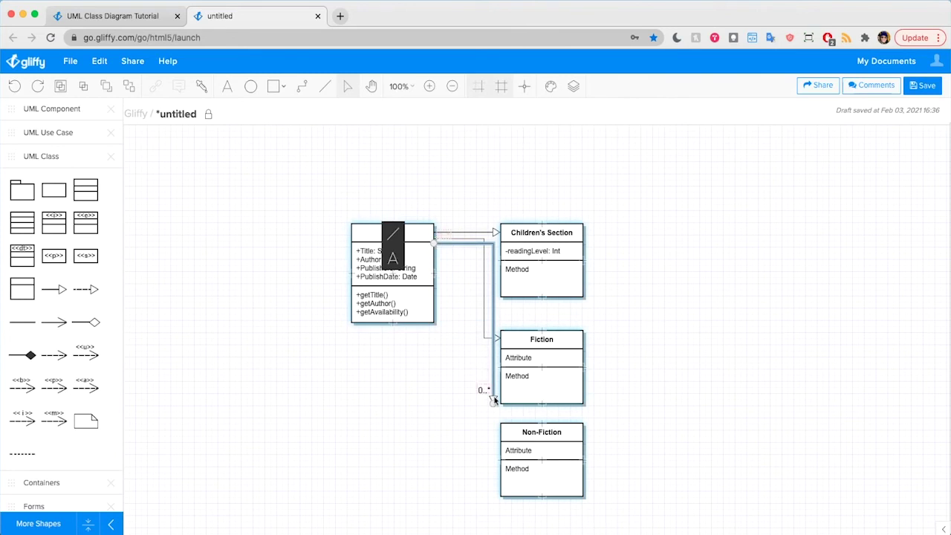
drag(491, 401, 499, 432)
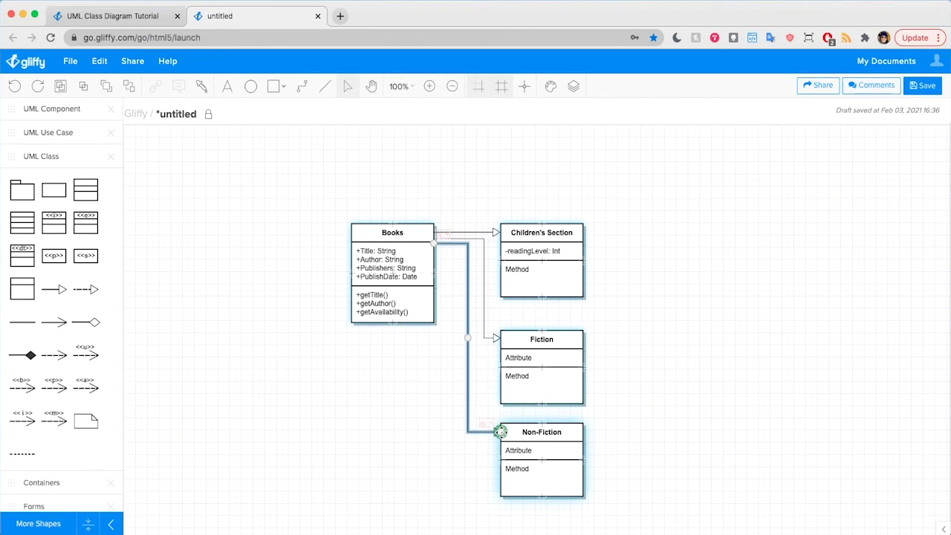
click(417, 449)
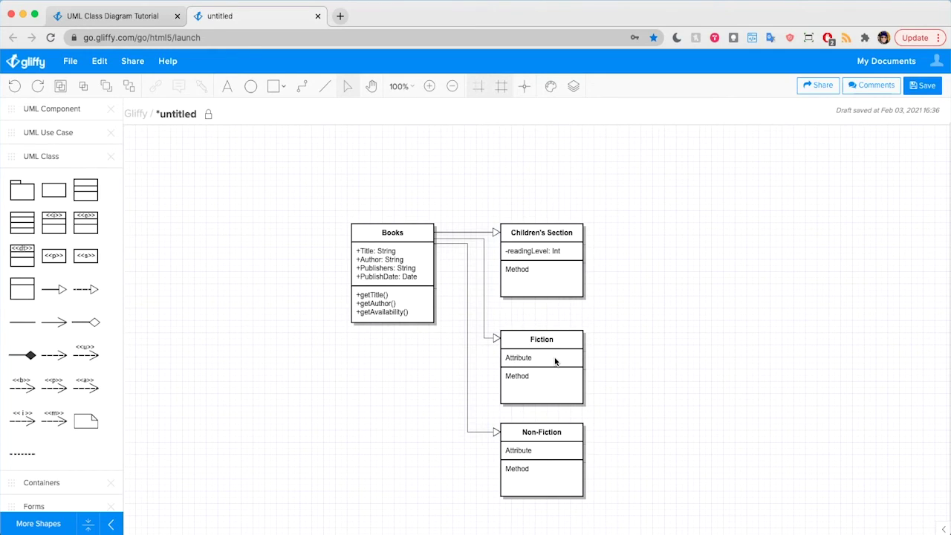
- Move Fiction and Children's Section up, and place Non-Fiction directly beneath them
drag(556, 361, 557, 153)
shift+click(560, 248)
drag(560, 248, 561, 300)
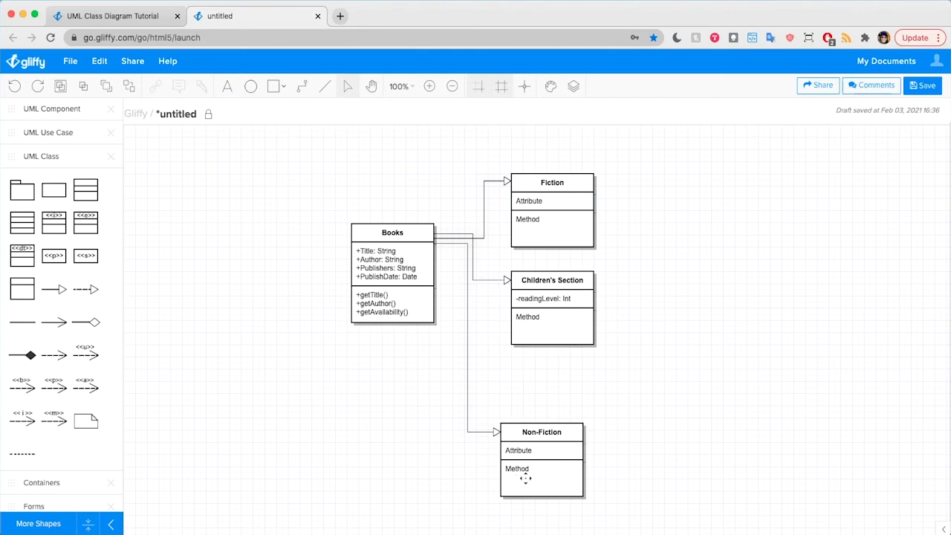
drag(525, 480, 537, 424)
- Realign the Books-to-Non-Fiction and Books-to-Fiction connectors into parallel vertical legs
click(472, 311)
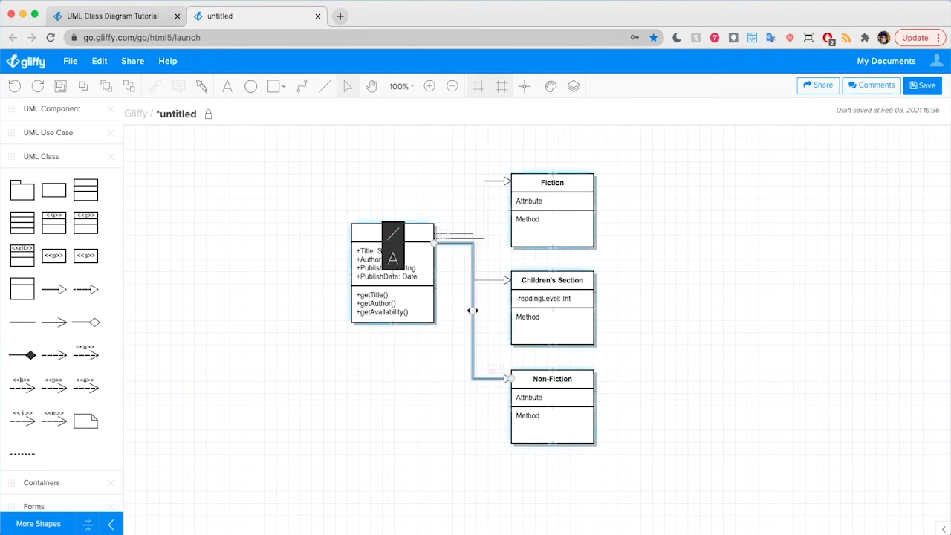
drag(472, 311, 464, 310)
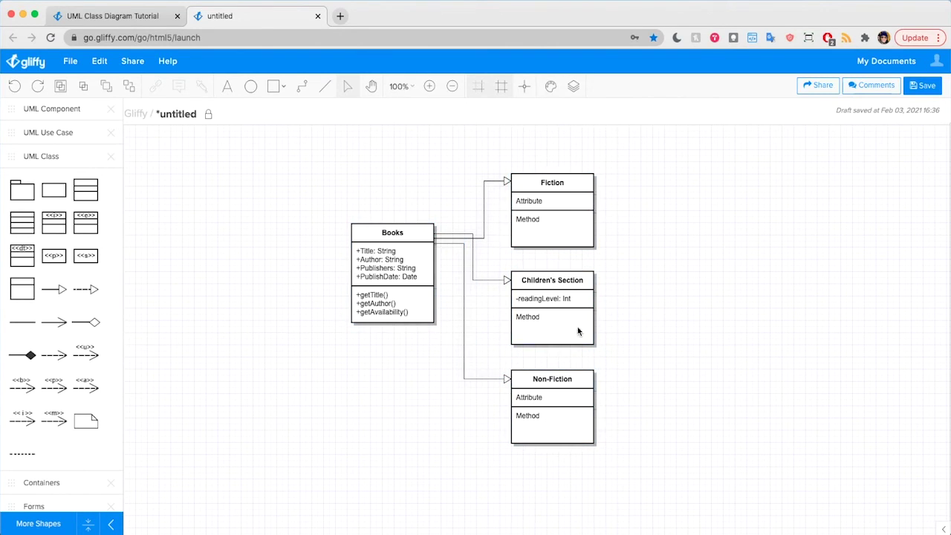
click(453, 236)
drag(434, 236, 433, 230)
mouse_move(484, 205)
mouse_down()
mouse_move(434, 205)
mouse_move(473, 205)
mouse_up()
click(319, 424)
- Change Fiction's placeholder Attribute row to +genre: String
double_click(540, 208)
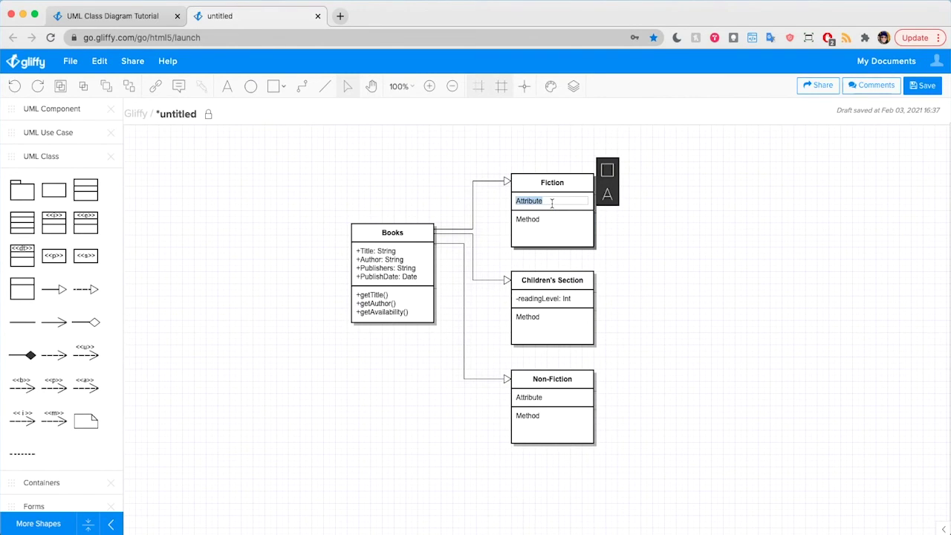
key(BackSpace)
text(+genr)
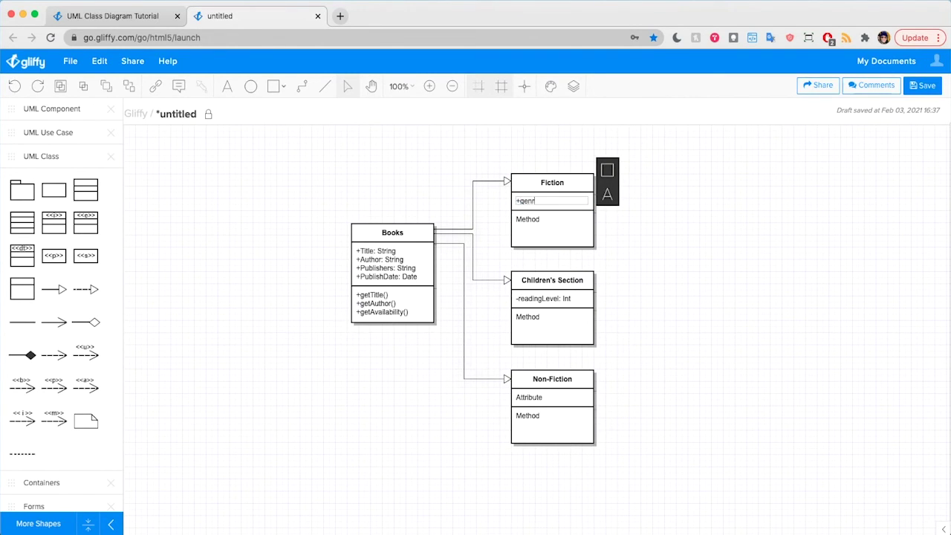
text(e: String)
click(653, 255)
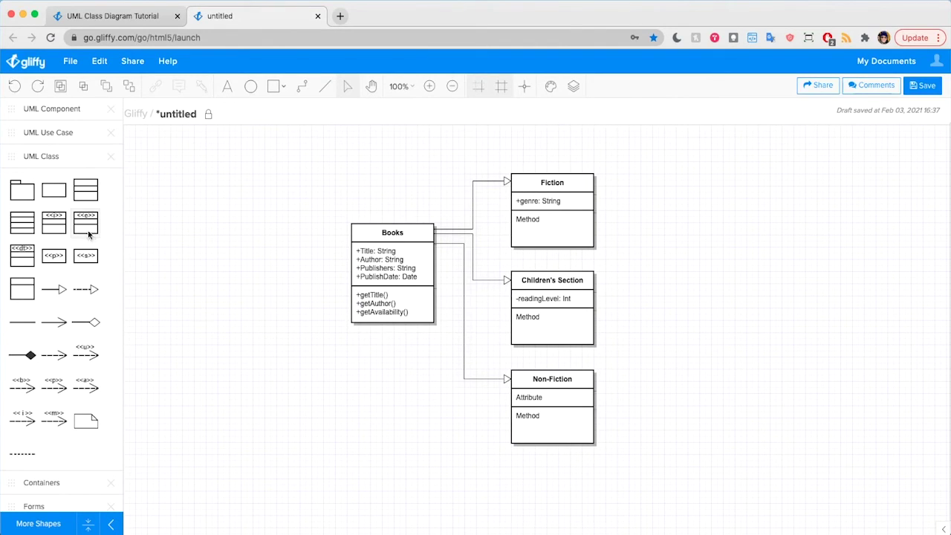
- Place an enumeration right of Fiction listing Adventure, Romance, Fantasy, Sci-Fi, Horror and Mystery
drag(85, 225, 648, 172)
double_click(666, 211)
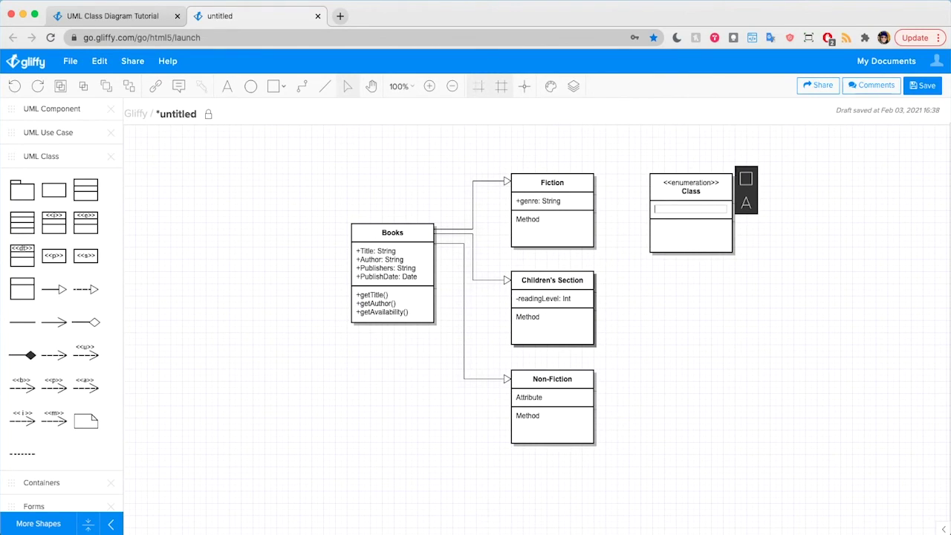
text(Adventure)
key(Return)
text(Romance)
key(Return)
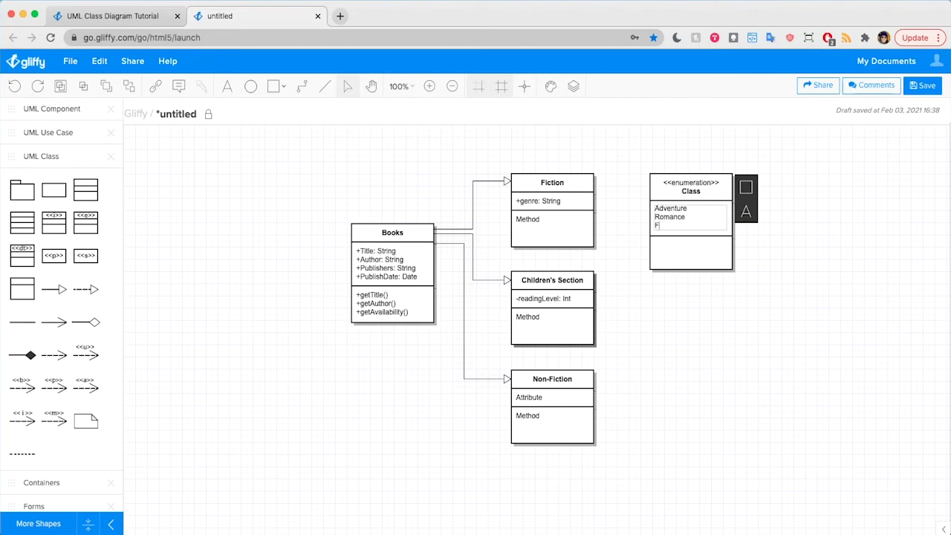
text(Fantasy)
key(Return)
text(Sc)
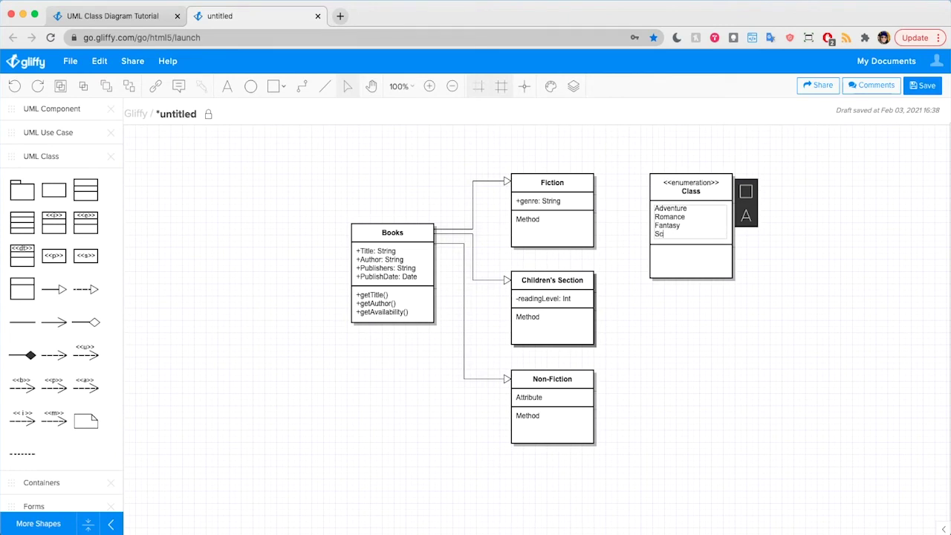
text(i-Fi)
key(Return)
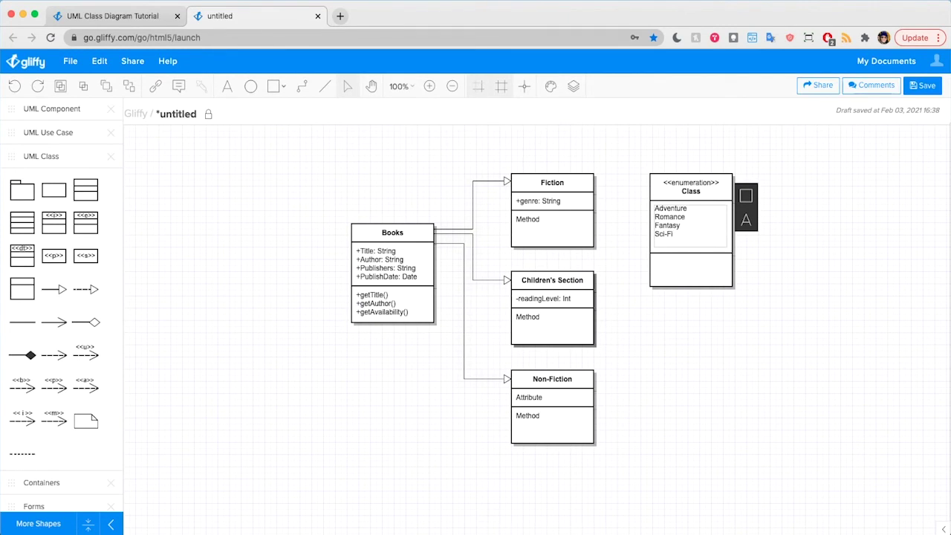
text(HOrroror)
key(Return)
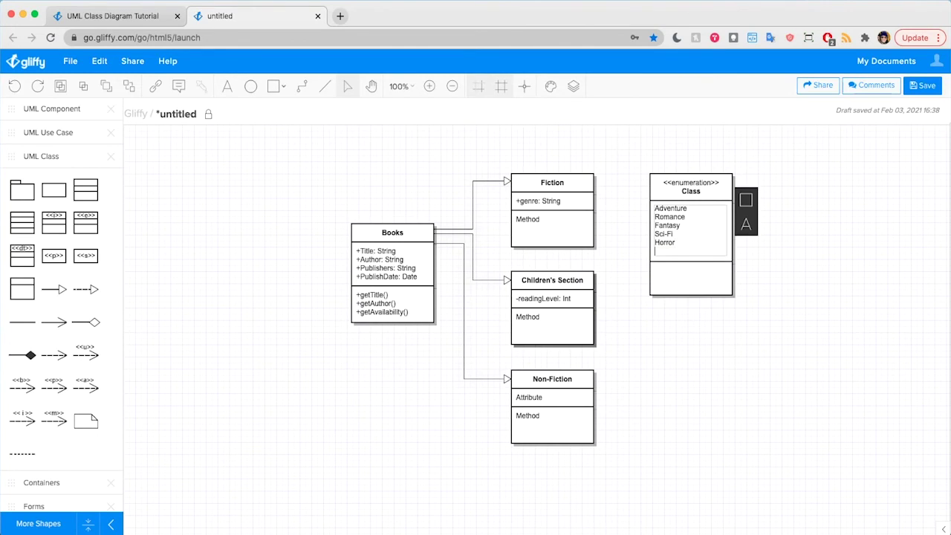
text(Mystery)
click(673, 277)
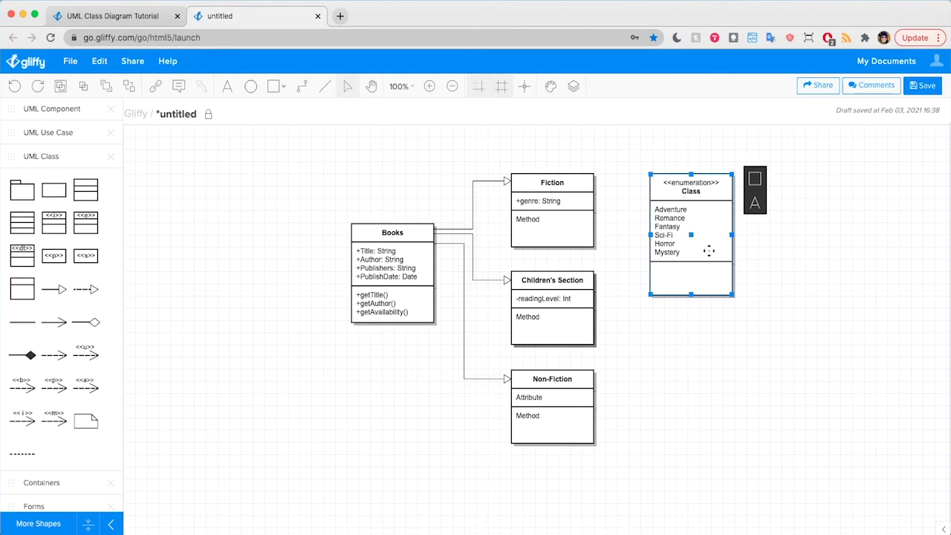
- Trim the enumeration's empty bottom compartment and connect it to Fiction with an association line
drag(691, 295, 672, 242)
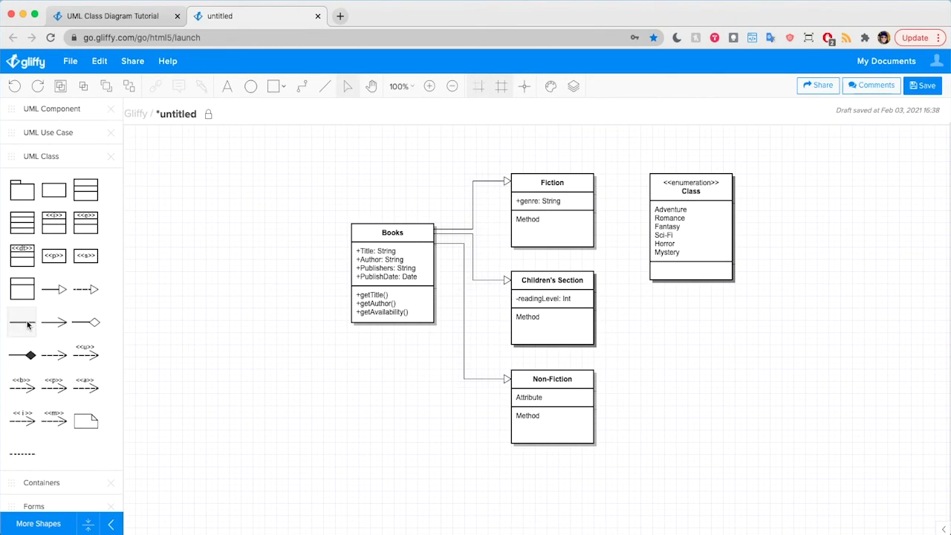
drag(208, 249, 593, 202)
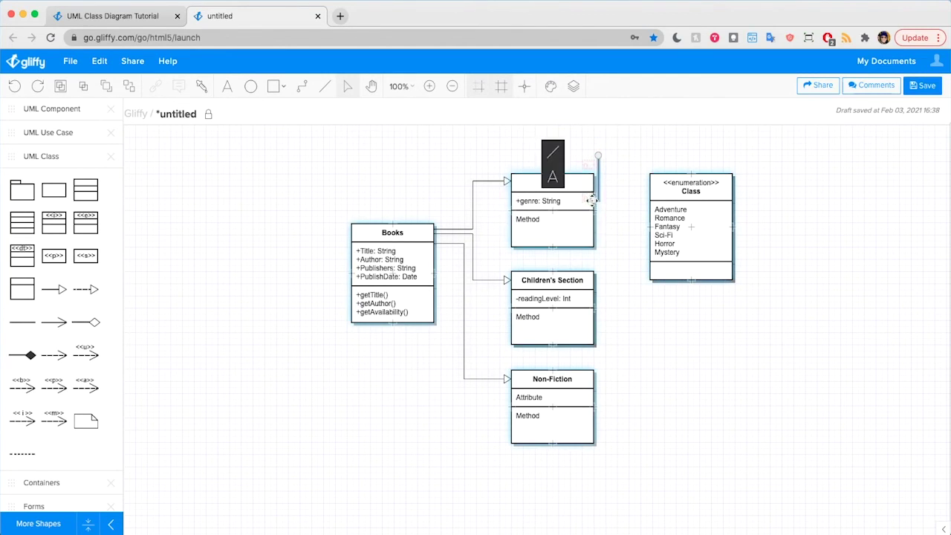
drag(598, 156, 648, 191)
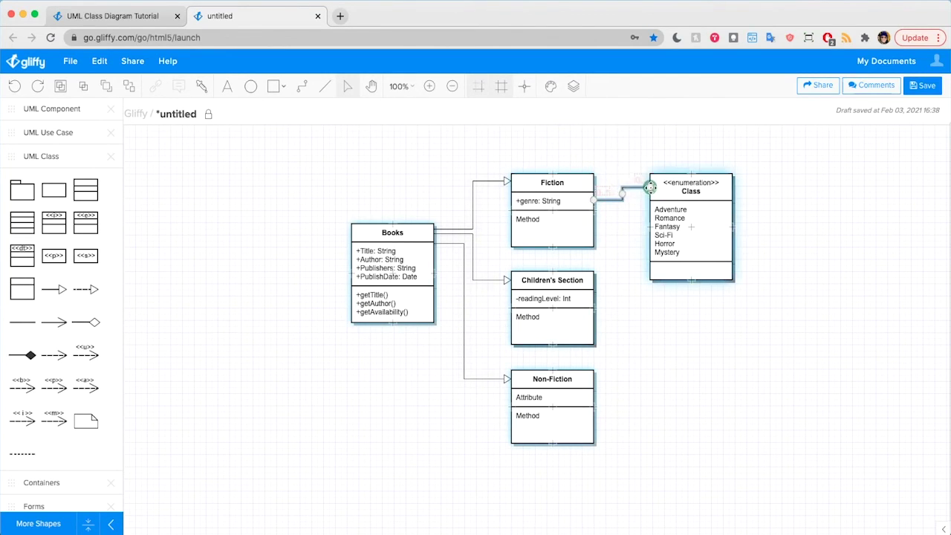
- Rename the enumeration's header to Genre
double_click(697, 191)
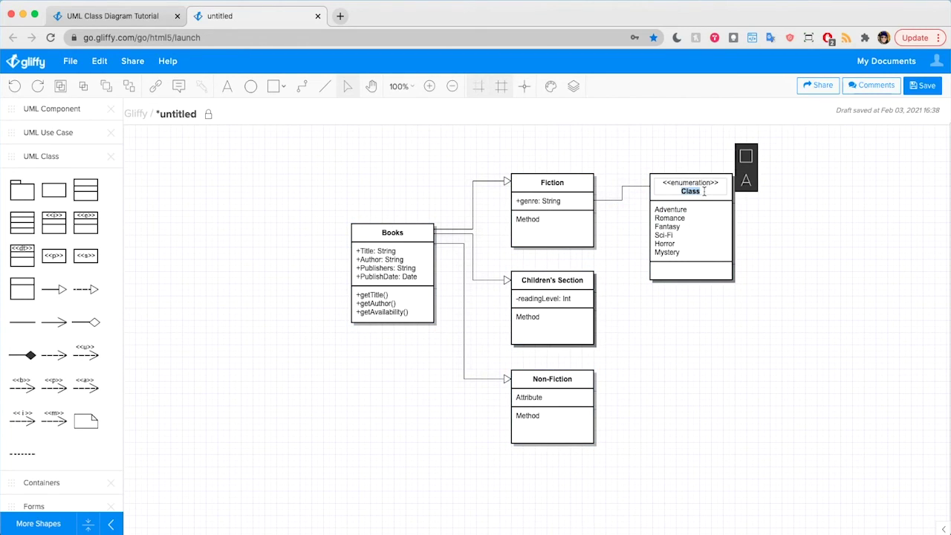
text(Genre)
click(675, 159)
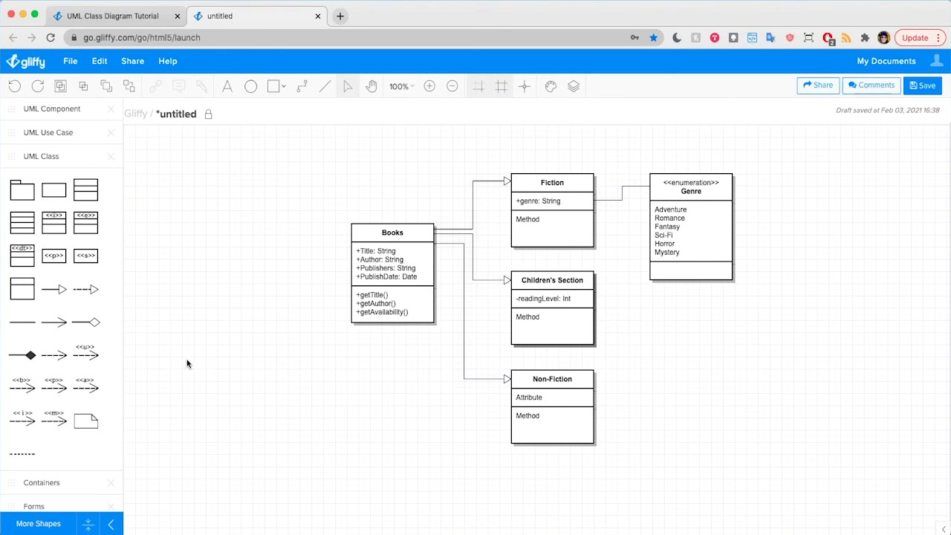
- Add a second attribute +genre: String to Children's Section
double_click(577, 299)
key(Return)
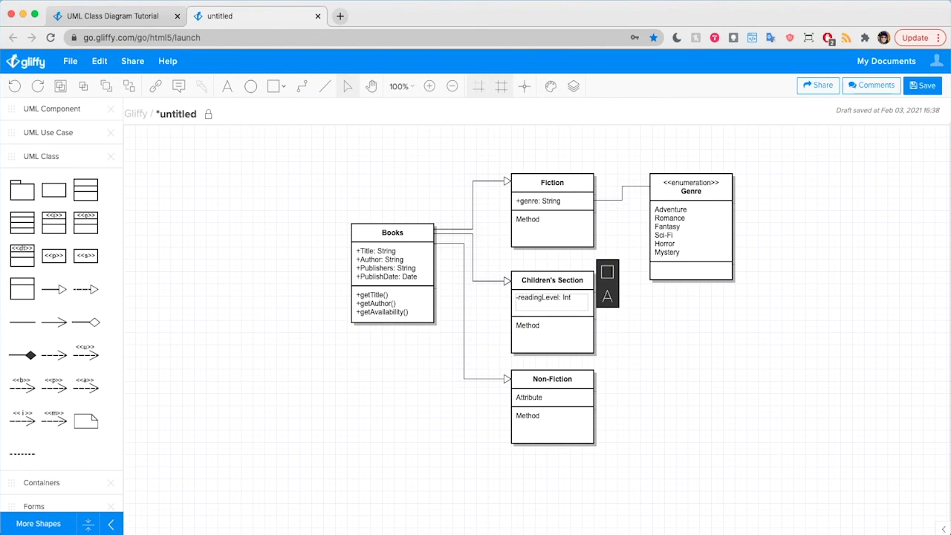
text(+genre: String)
- Draw an association line from Children's Section's genre attribute to the Genre enumeration
click(675, 341)
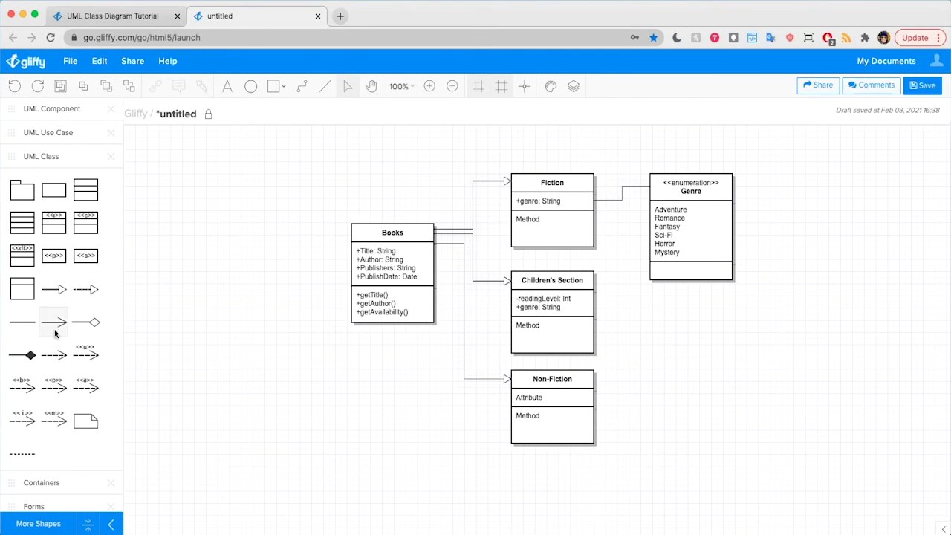
drag(22, 322, 594, 306)
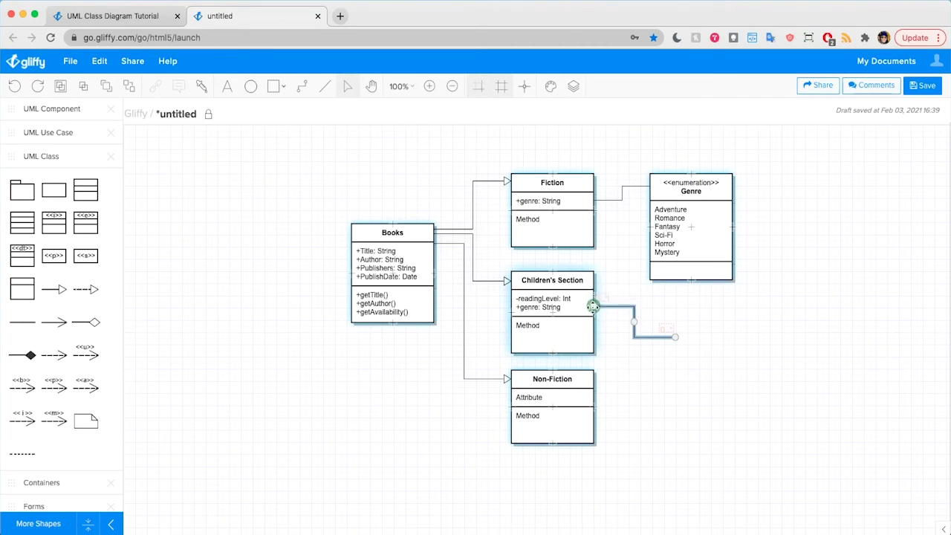
drag(674, 336, 650, 190)
click(603, 325)
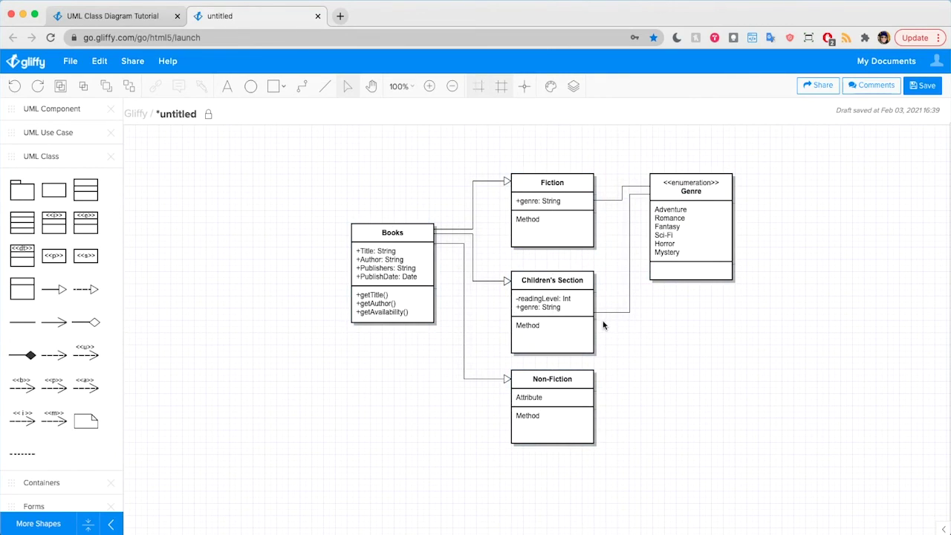
click(603, 313)
drag(594, 312, 593, 307)
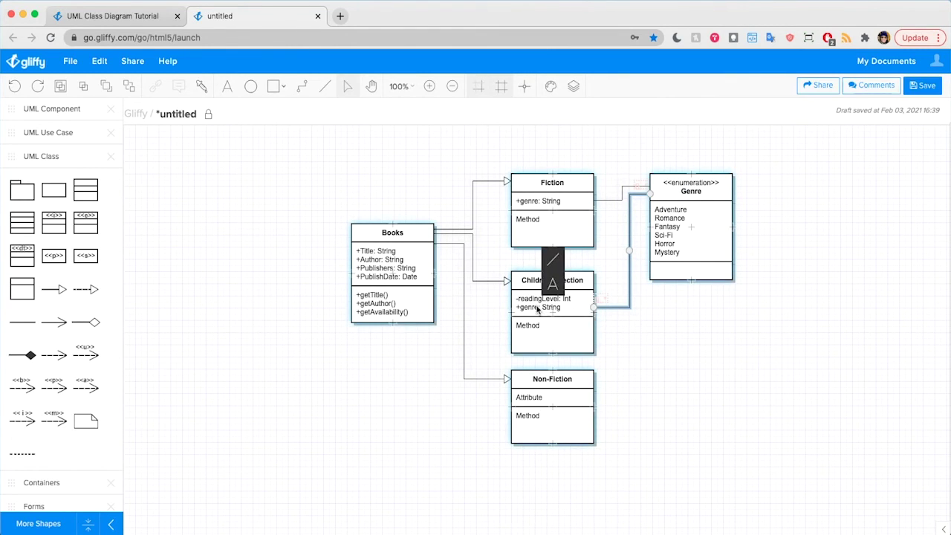
click(624, 319)
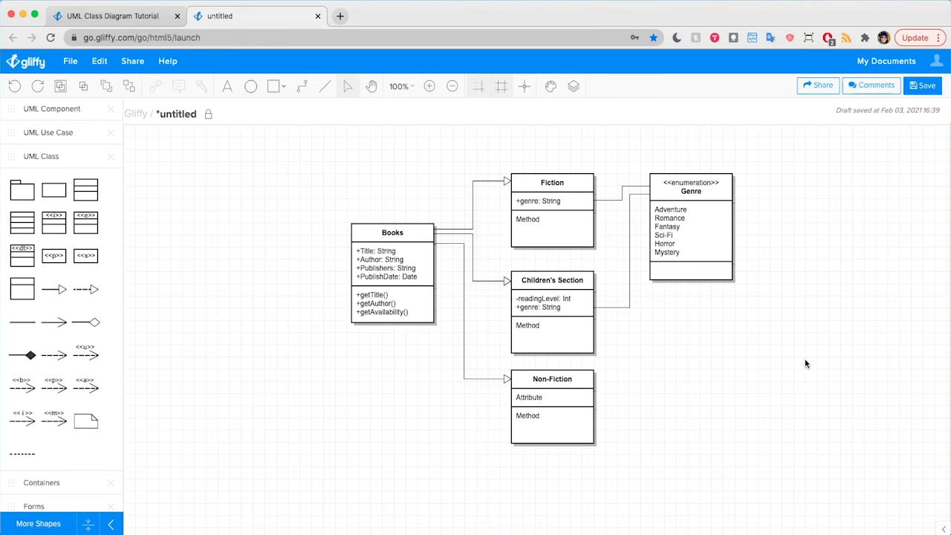
- Add a second attribute +isBestSeller: Boolean to Fiction
double_click(563, 202)
key(Return)
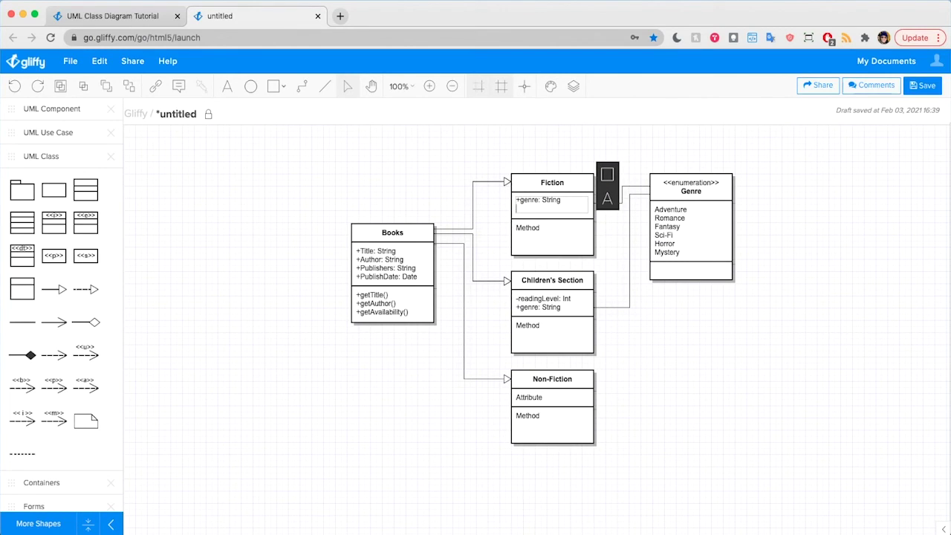
text(+isBestSeller: Boolean)
- Replace Fiction's Method placeholder with -editBestSeller() and shrink the box to fit
double_click(565, 245)
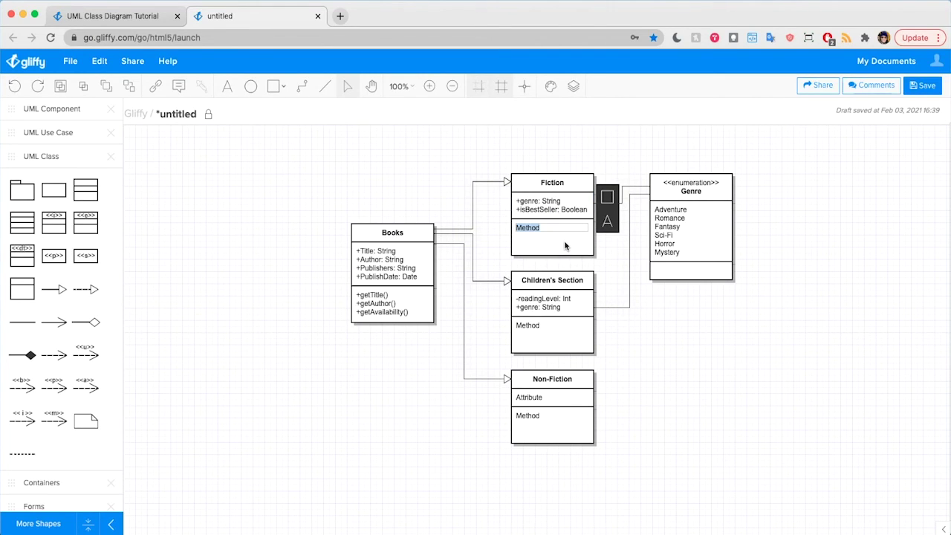
text(-editBestSeller())
click(691, 348)
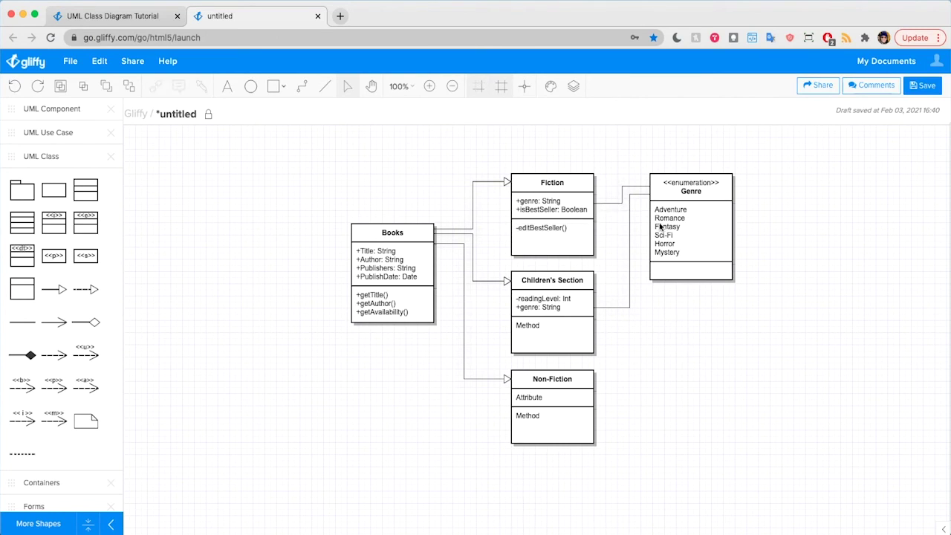
click(573, 232)
drag(552, 255, 552, 237)
click(721, 401)
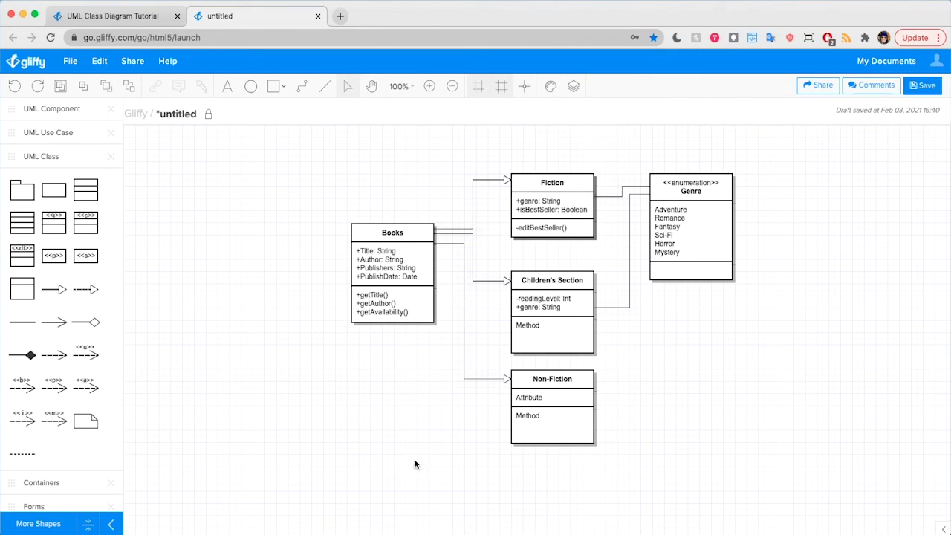
- Set Children's Section's method to -editReadingLevel() and shorten its box to fit
double_click(550, 328)
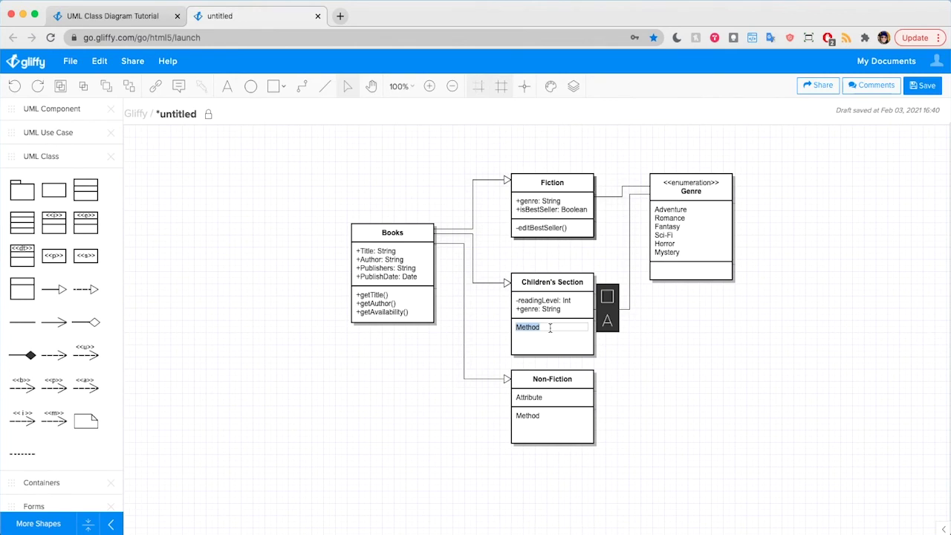
text(-editReadingLevel())
click(701, 329)
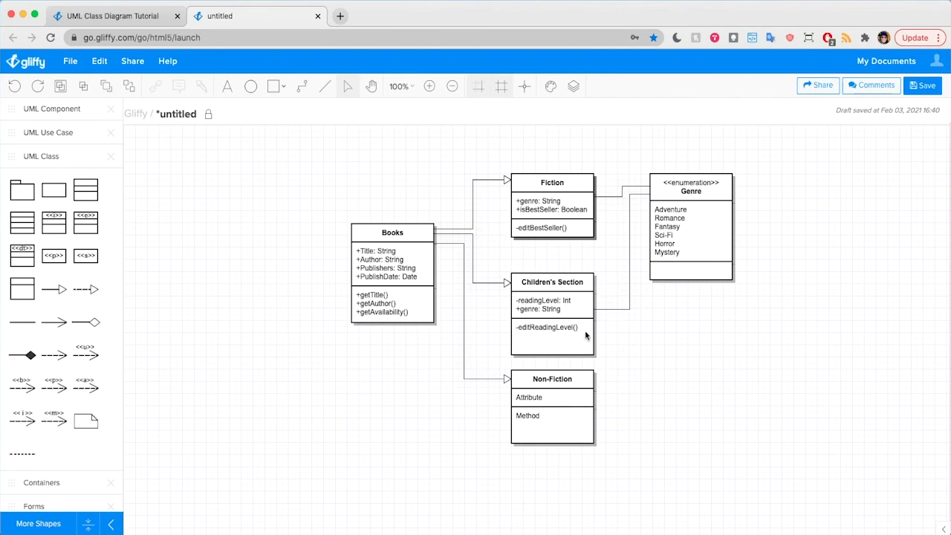
click(562, 345)
drag(552, 354, 552, 338)
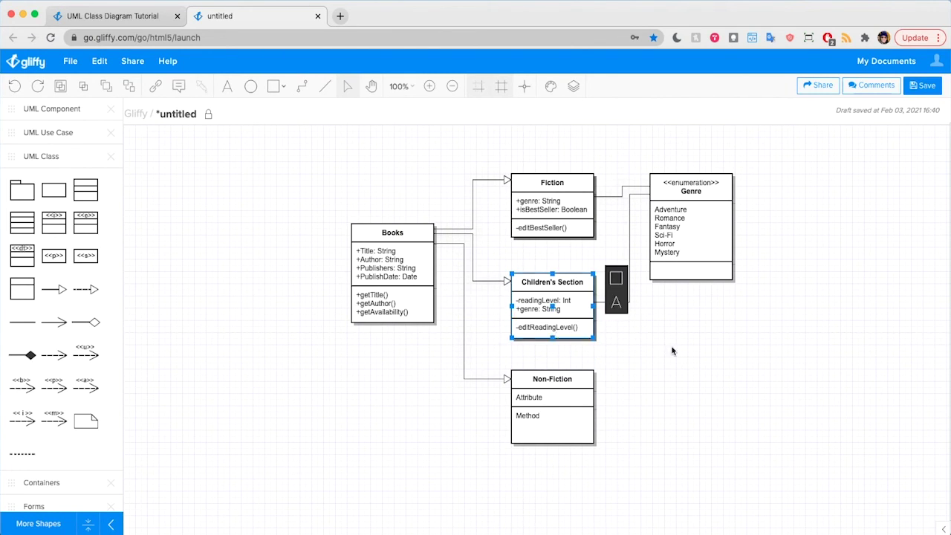
click(684, 351)
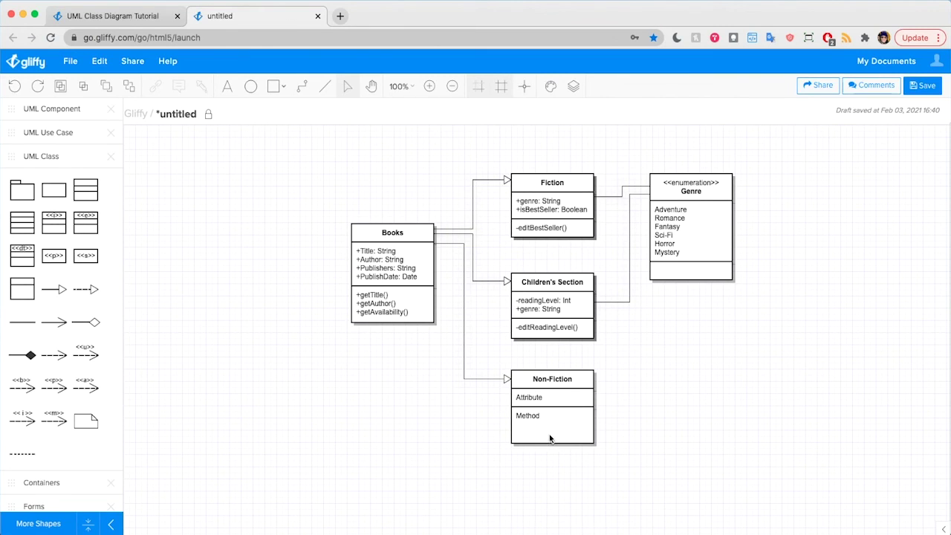
- Replace Non-Fiction's placeholder attribute with +type: String
click(547, 393)
double_click(549, 395)
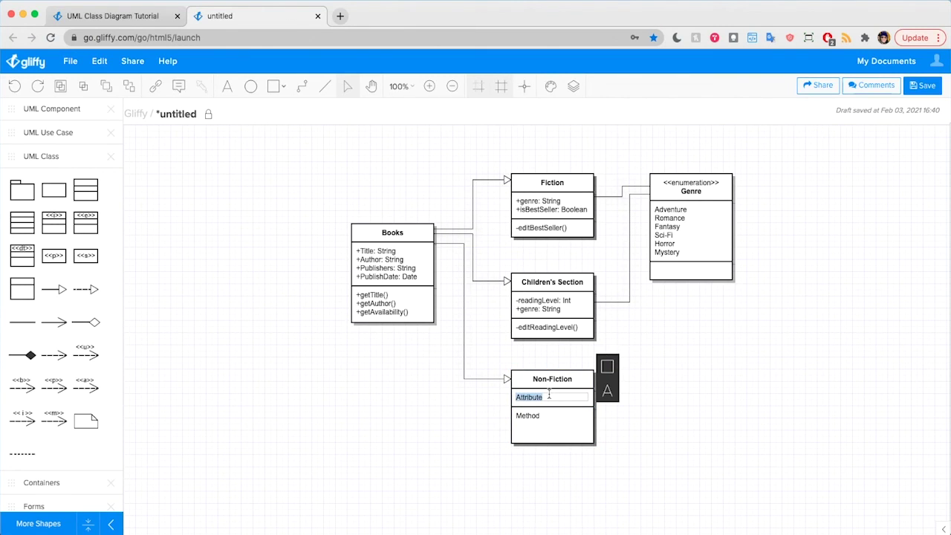
text(+ty)
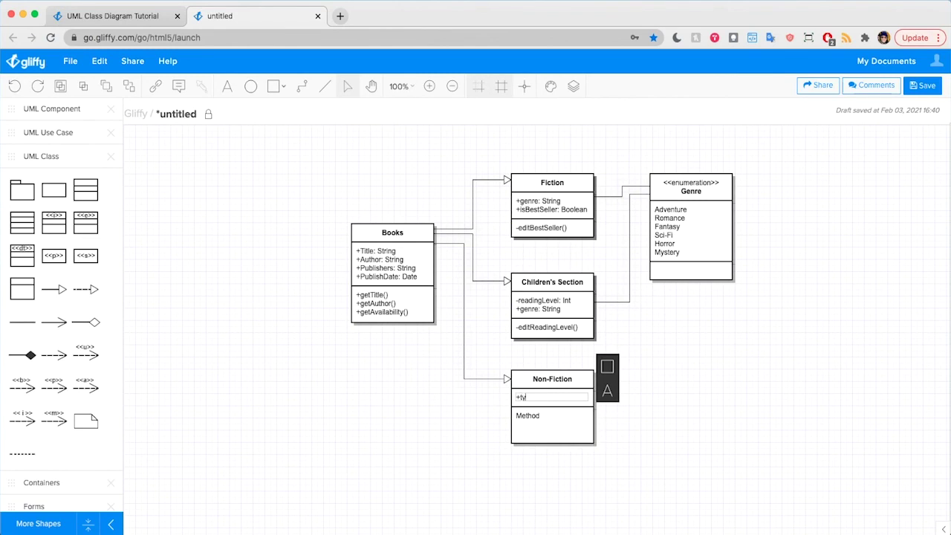
text(pe: String)
click(711, 435)
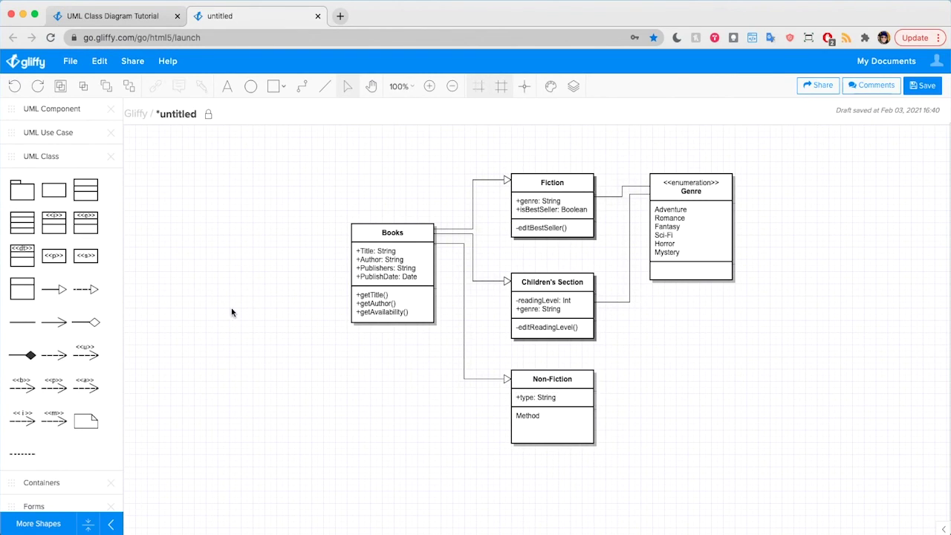
- Place a new enumeration beside Non-Fiction and name it Type
drag(86, 232, 652, 370)
double_click(682, 383)
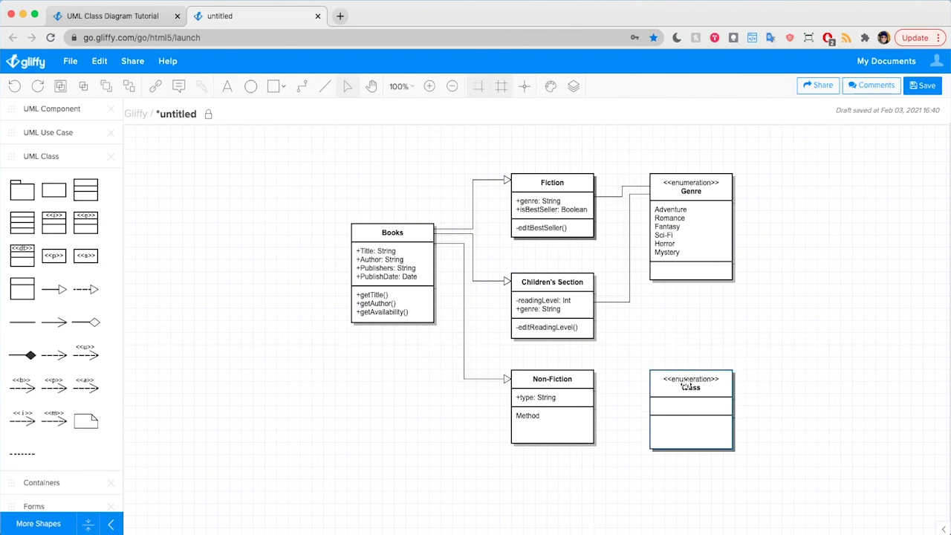
text(Type)
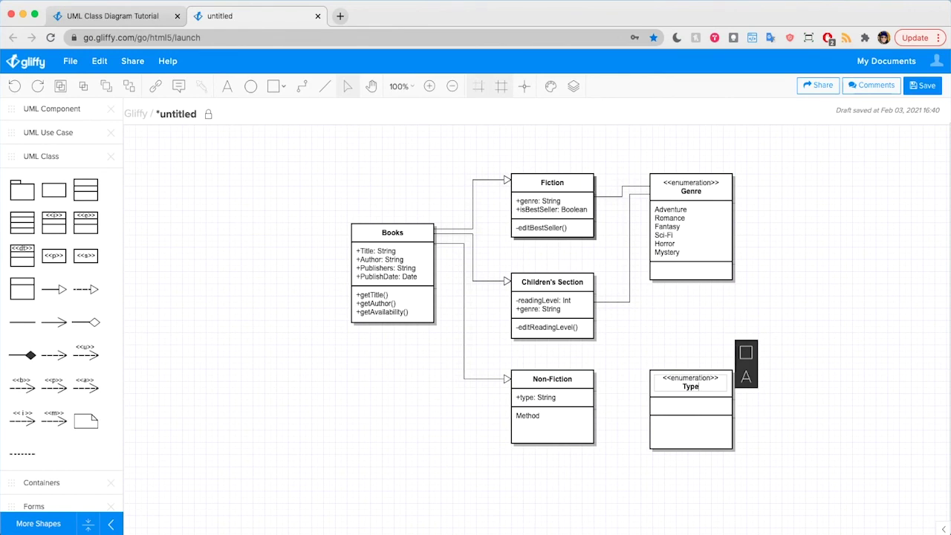
- List Biography, History, Journals/Journalism, Manuals and Self-Help in Type, then shorten its box
double_click(685, 407)
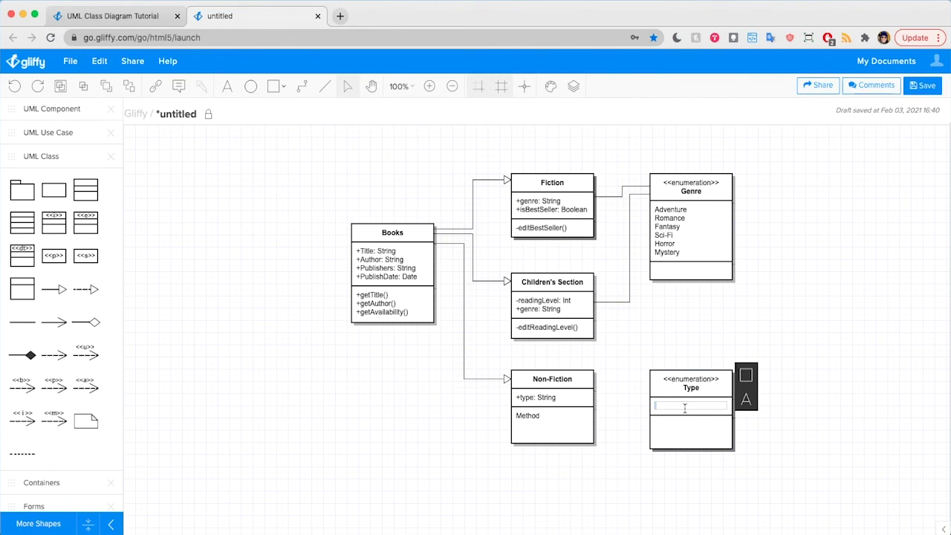
text(Biograp)
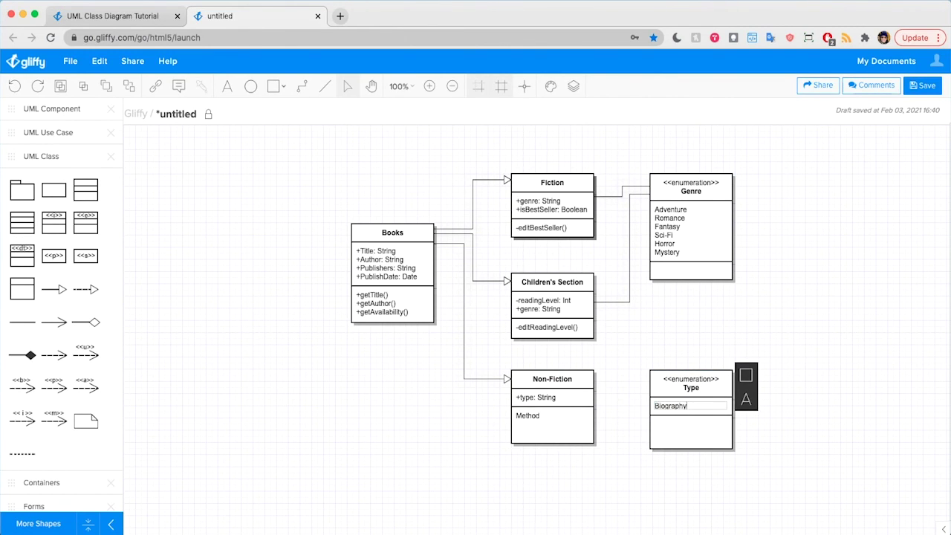
text(hy)
key(Return)
text(History)
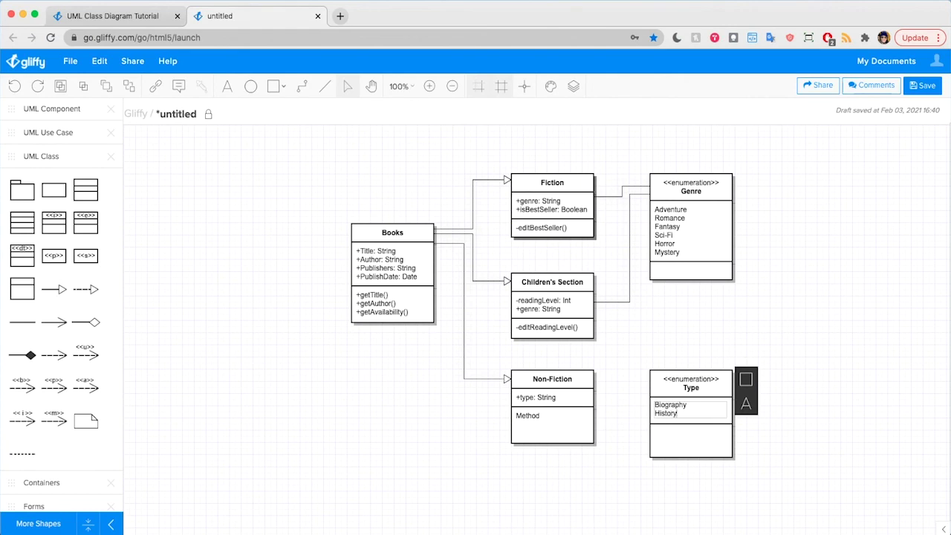
key(Return)
text(Journ)
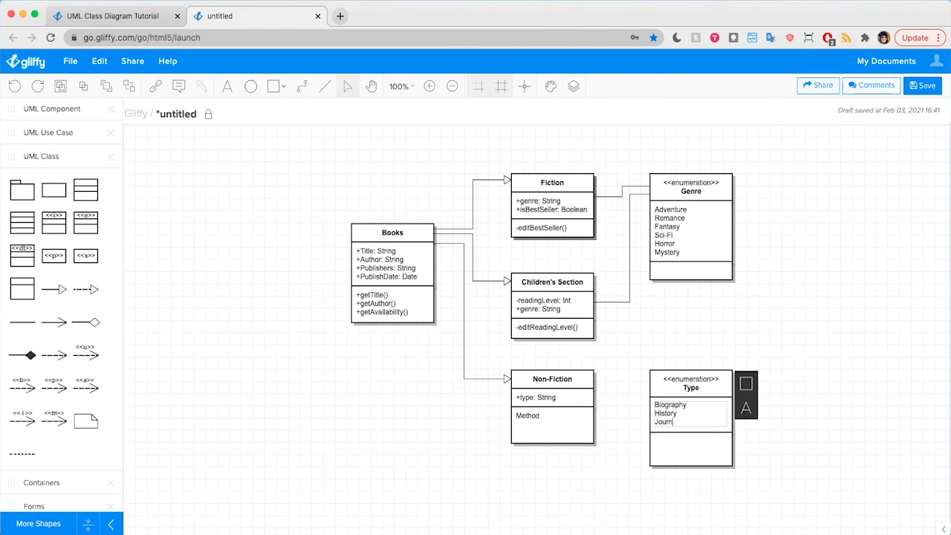
text(als/Journalism)
key(Return)
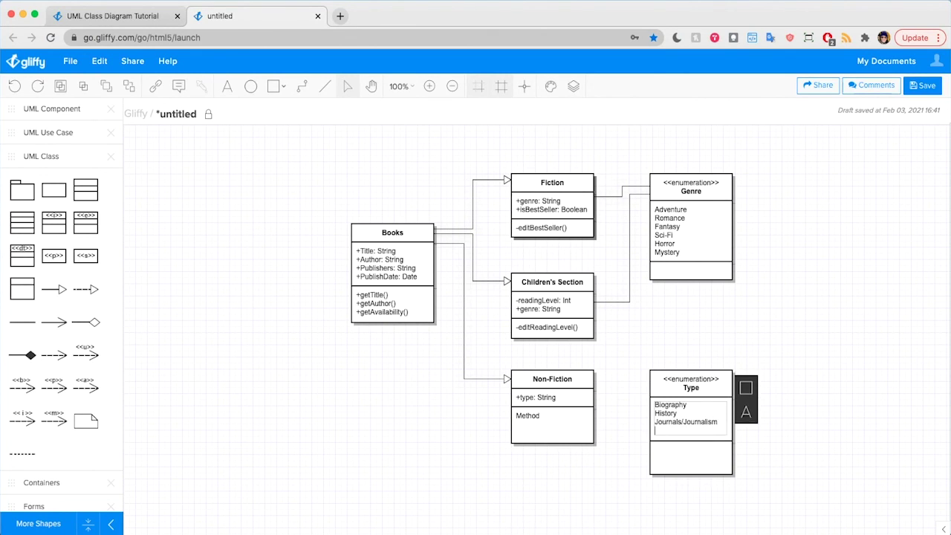
text(Manuals)
key(Return)
text(Sel)
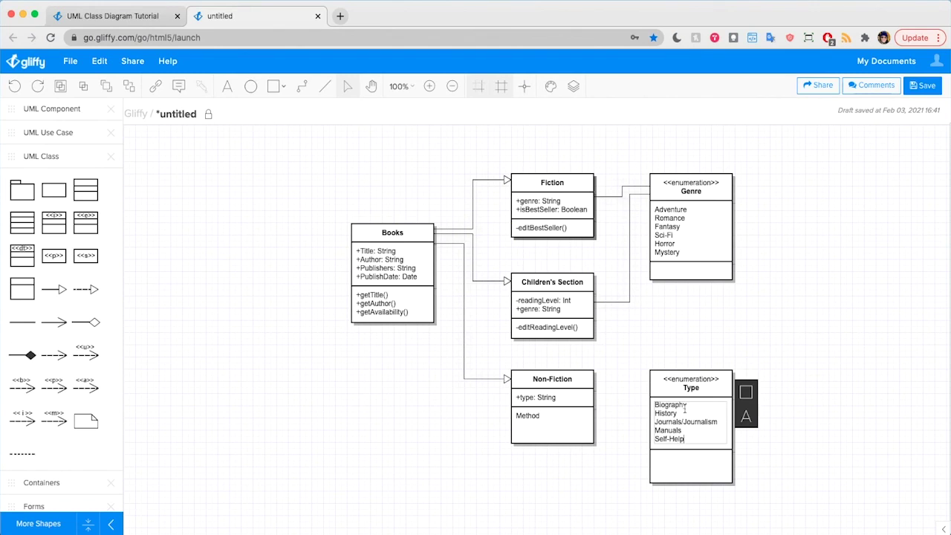
text(f-Help)
click(822, 337)
click(671, 440)
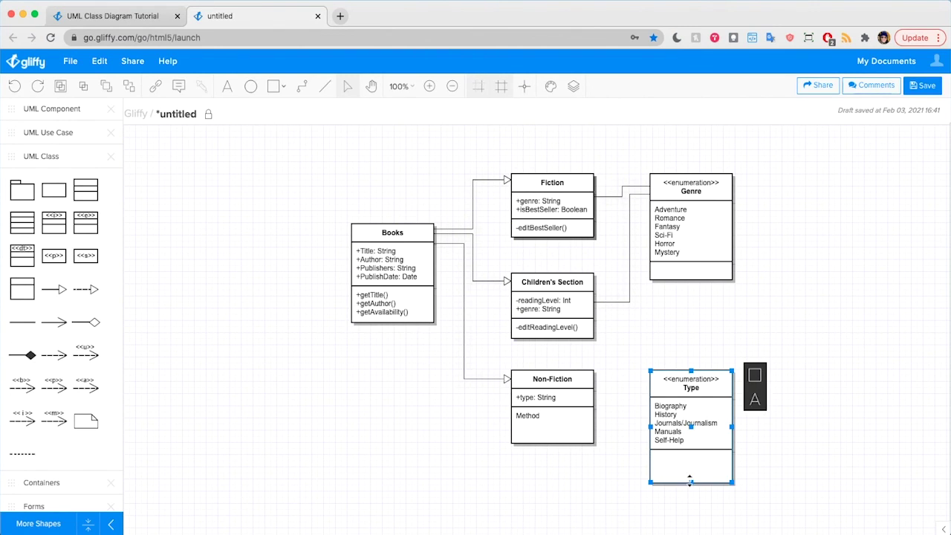
drag(690, 482, 691, 459)
- Draw an association line from Non-Fiction's +type attribute to the Type enumeration
click(824, 420)
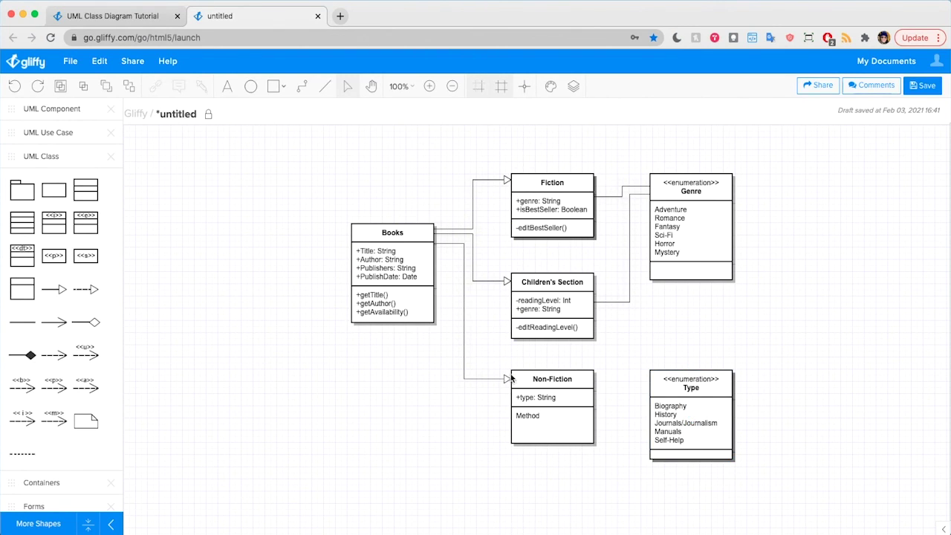
click(709, 279)
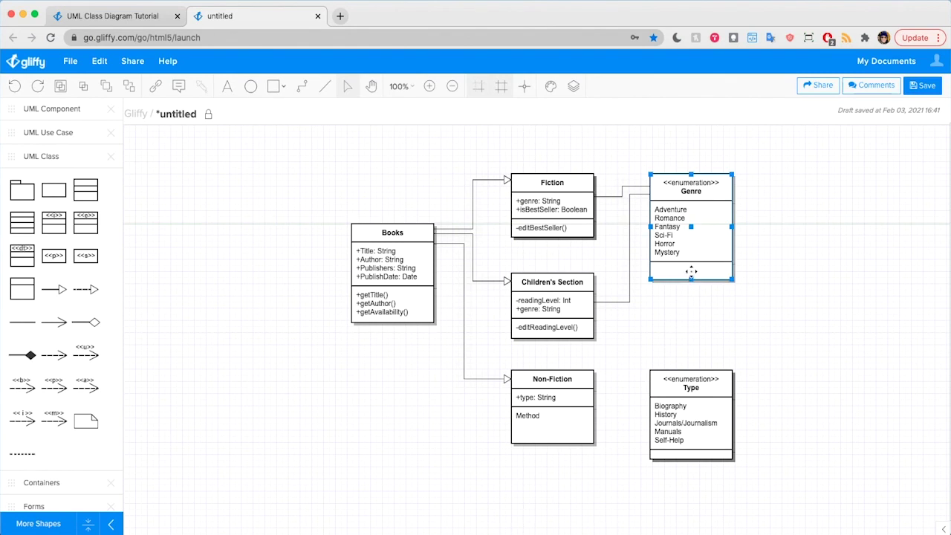
click(692, 456)
double_click(691, 456)
click(795, 429)
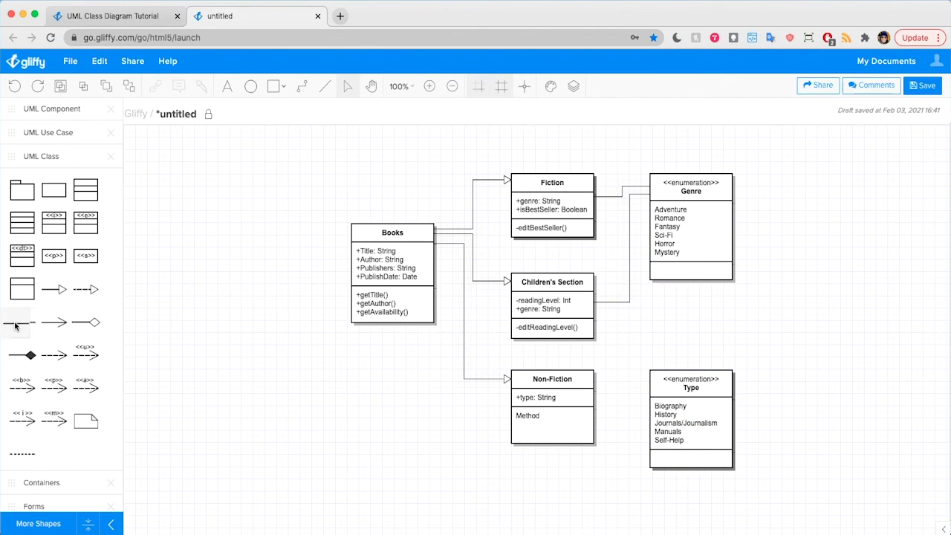
drag(22, 322, 600, 394)
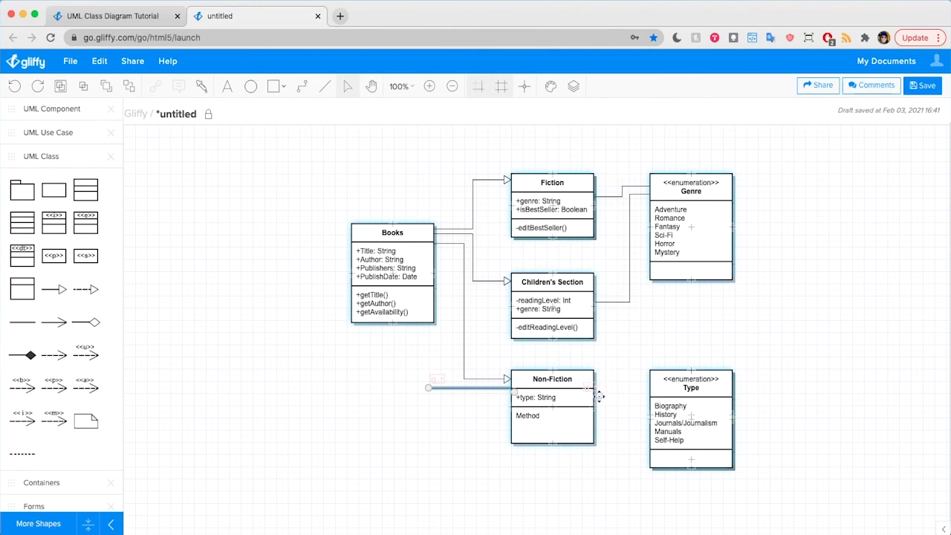
drag(656, 385, 654, 386)
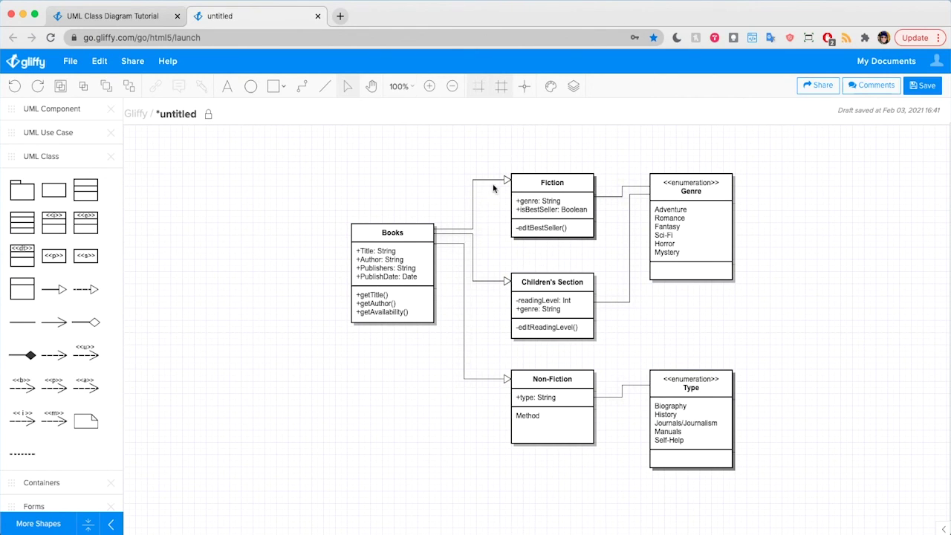
scroll(388, 286, right, 1)
scroll(388, 286, right, 3)
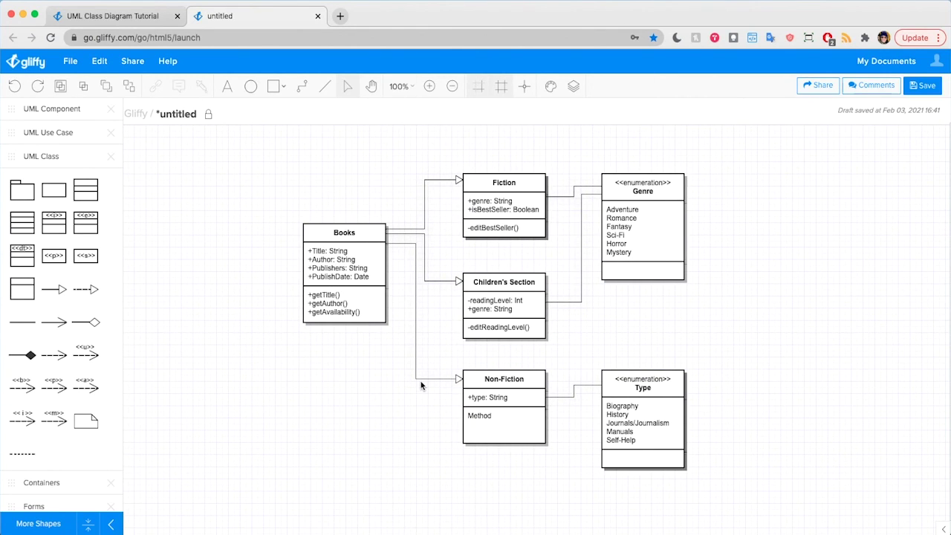